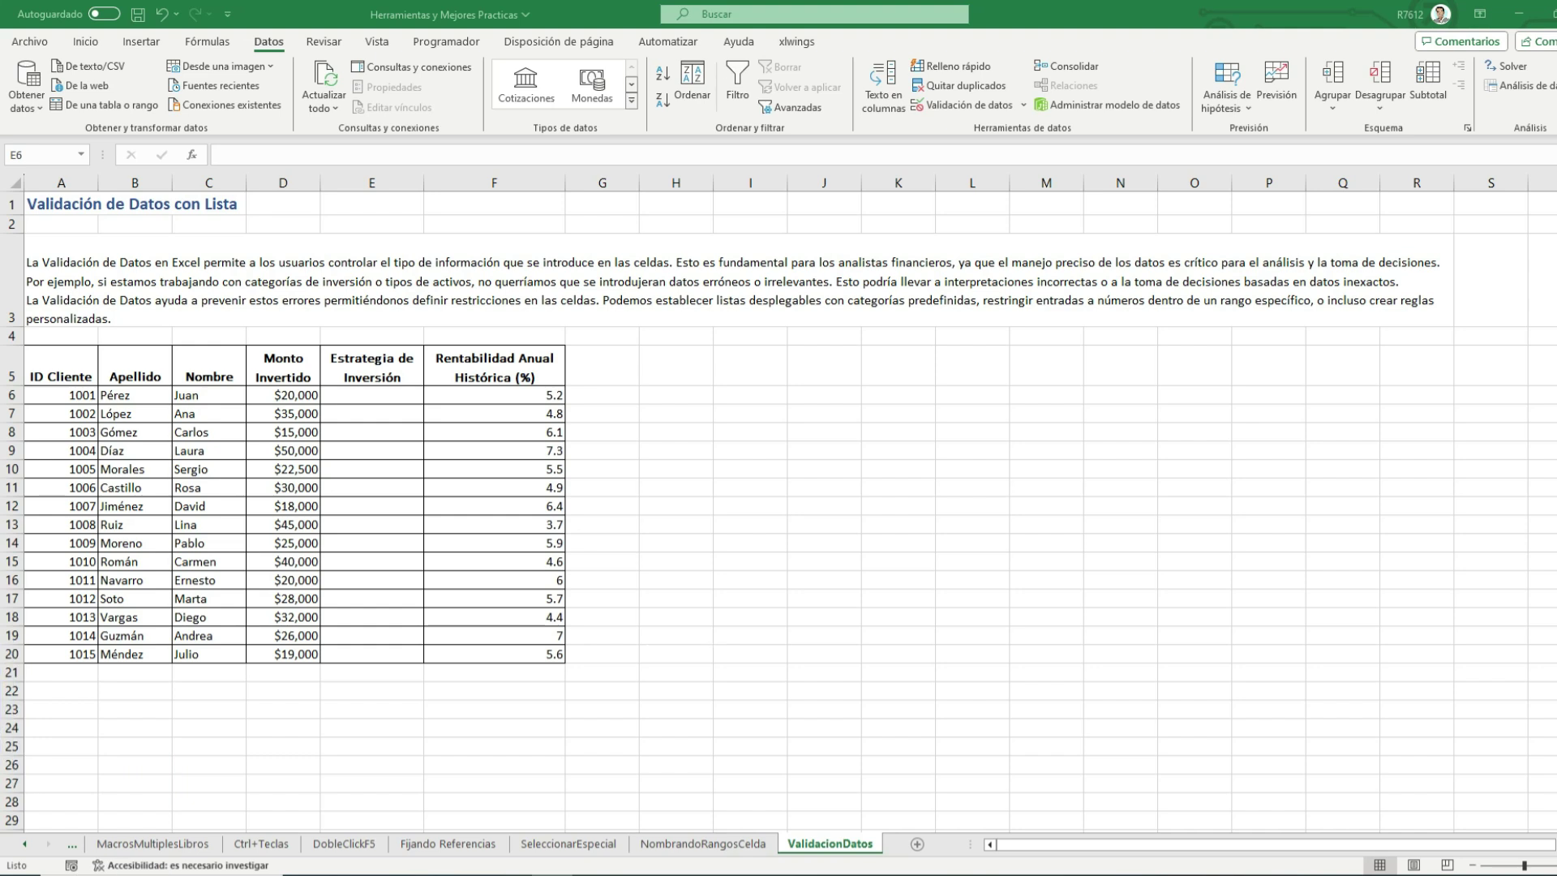
Select the Estrategia de Inversión column down to row 20
key(Left)
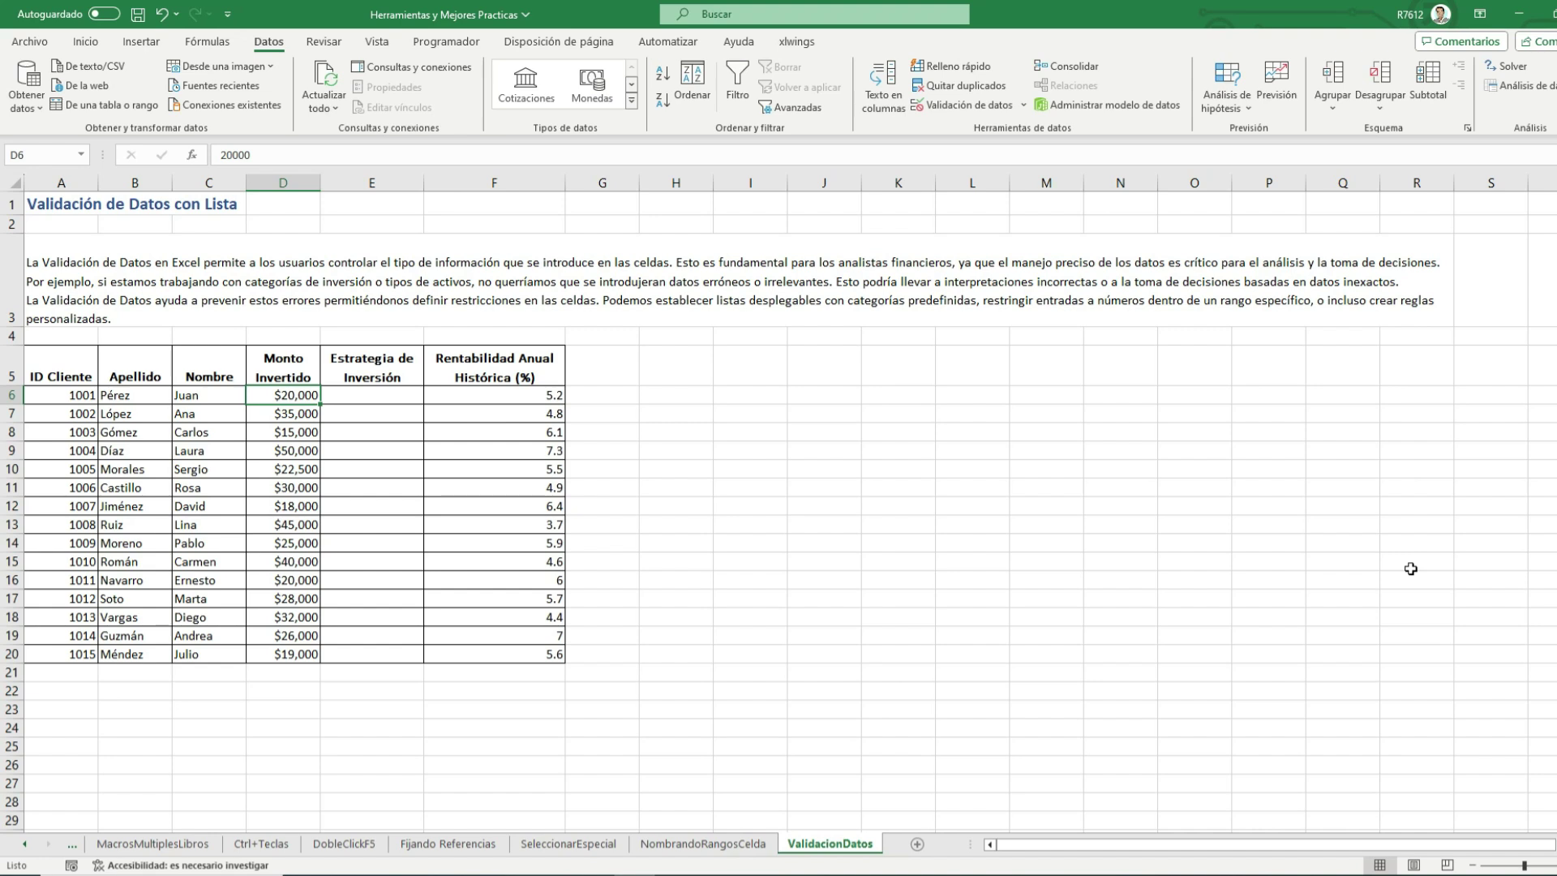
click(67, 363)
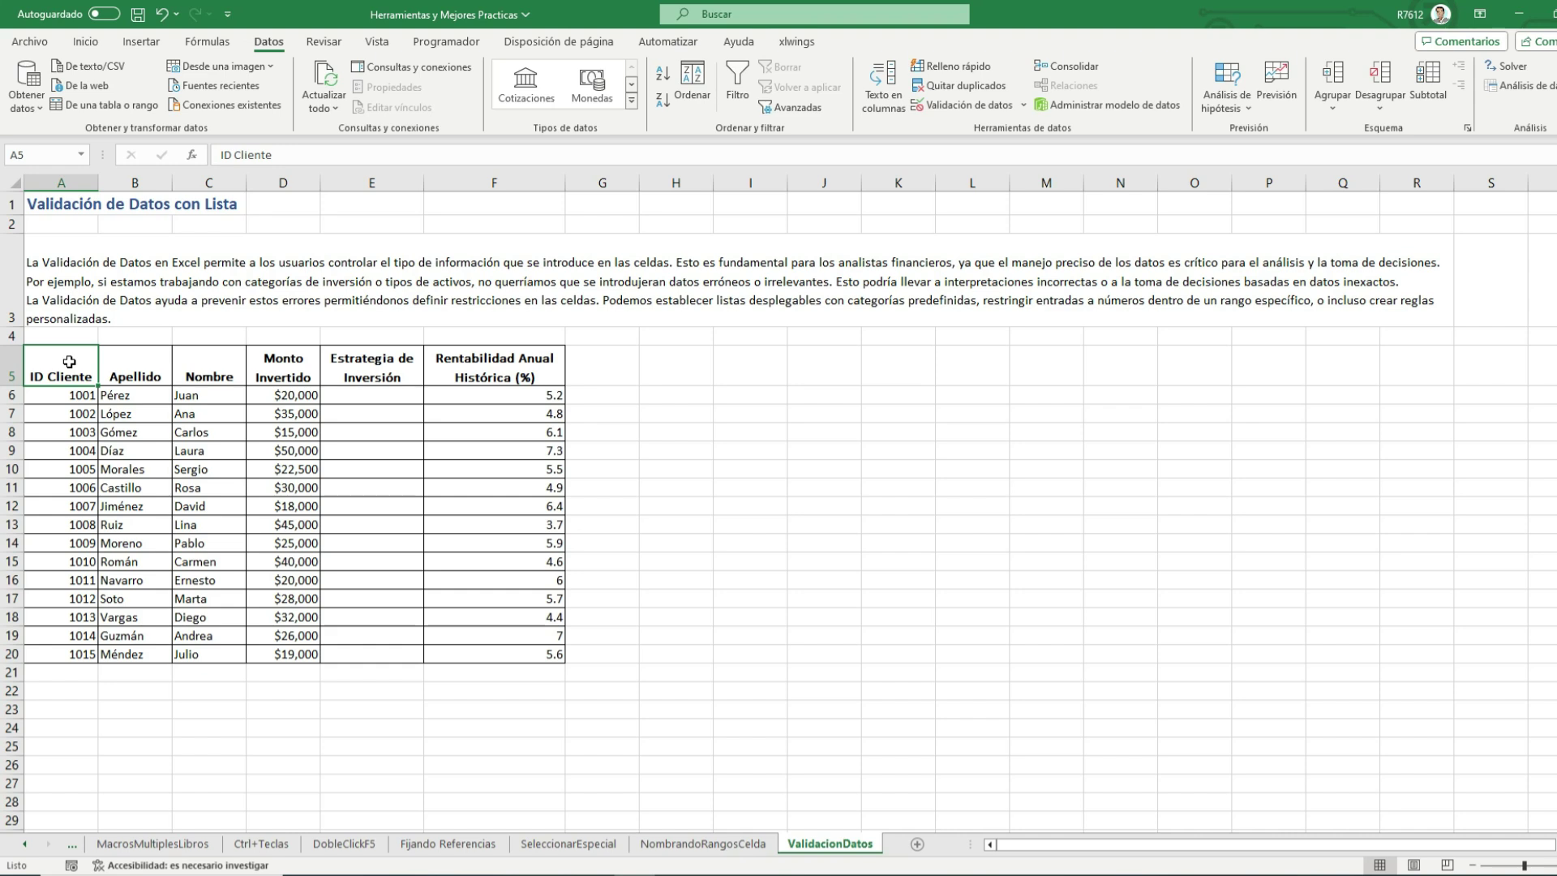
key(Right)
key(Right)
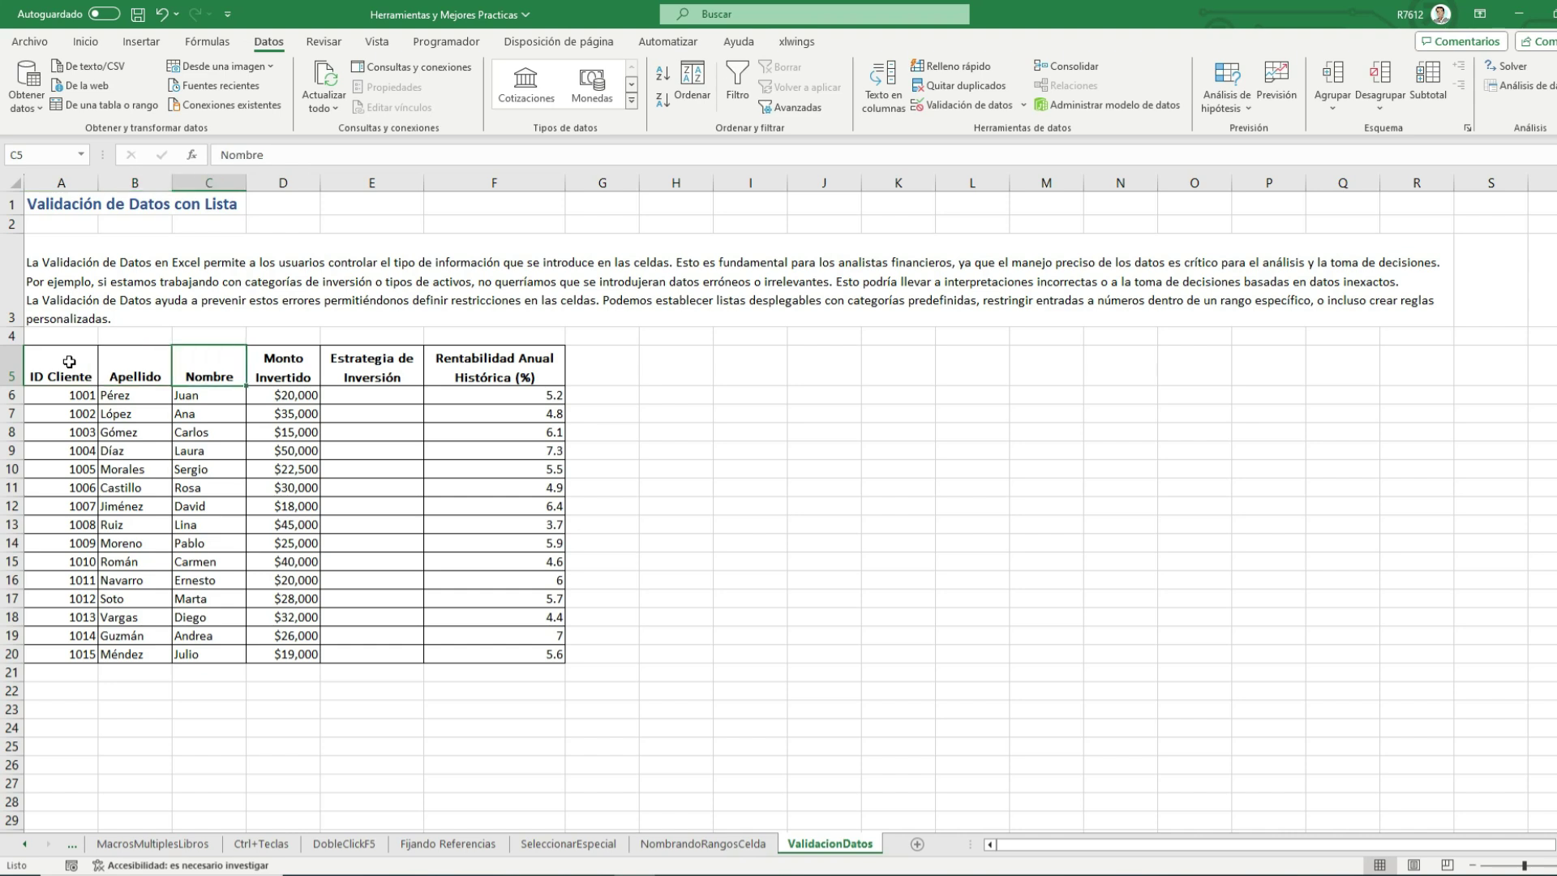
key(Right)
key(Right)
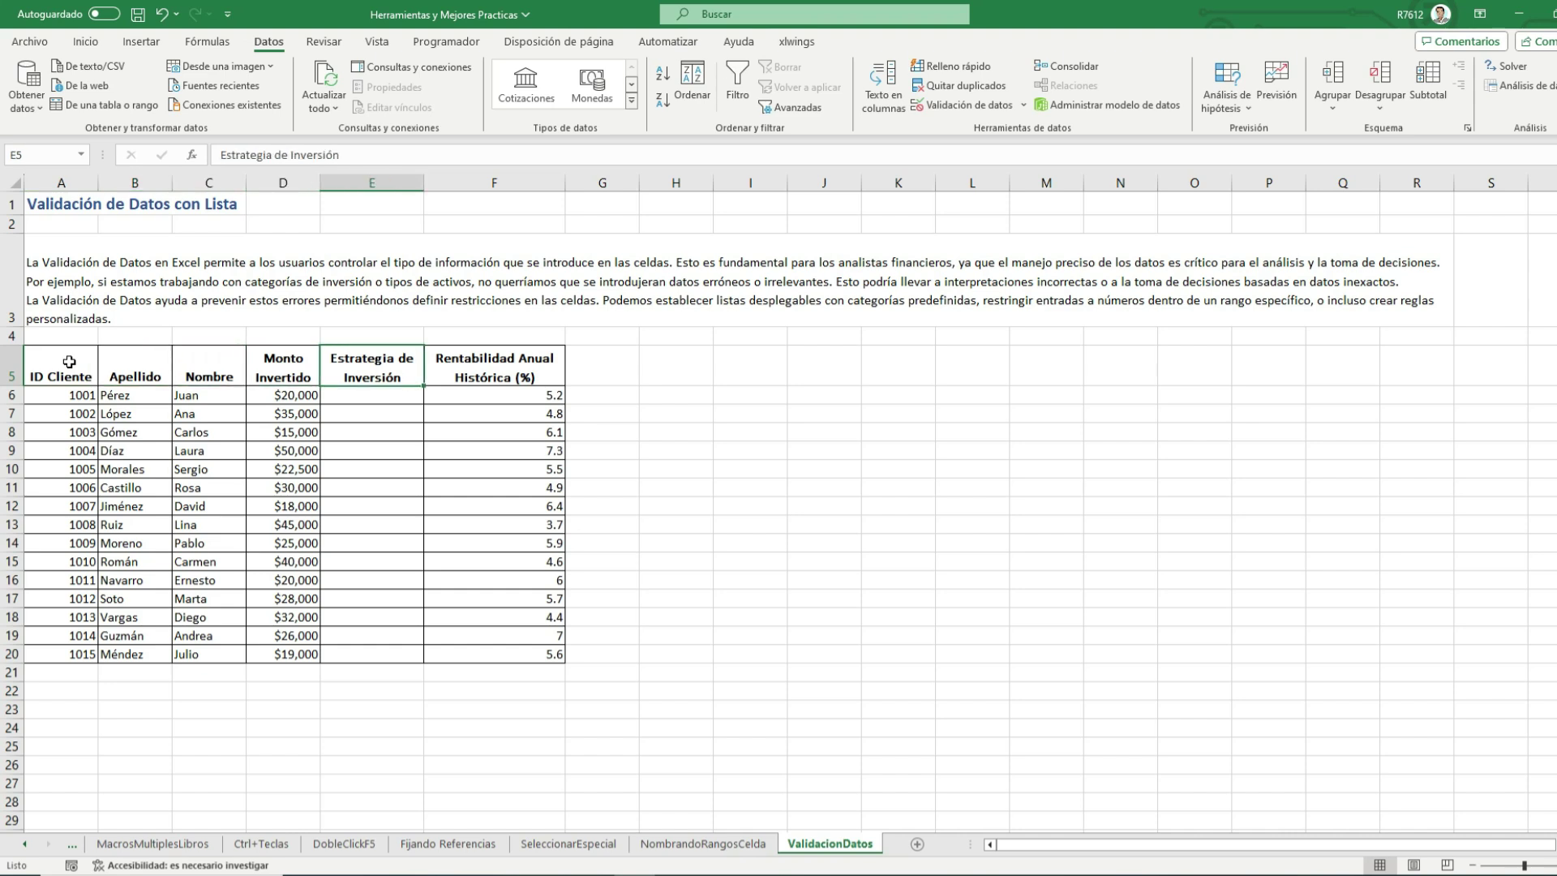
key(Right)
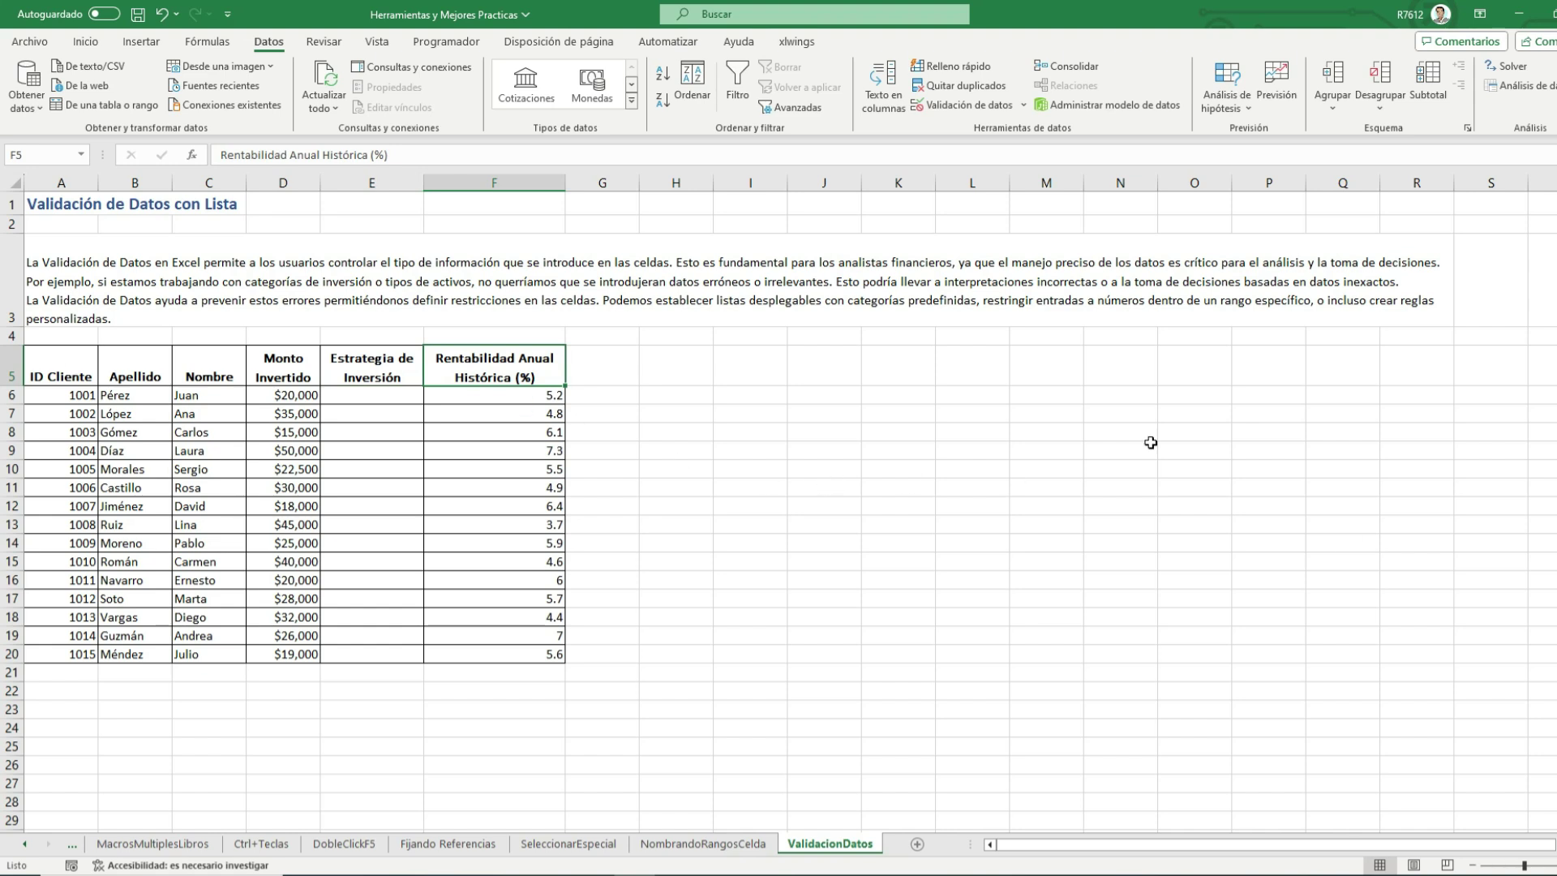
drag(400, 370, 389, 654)
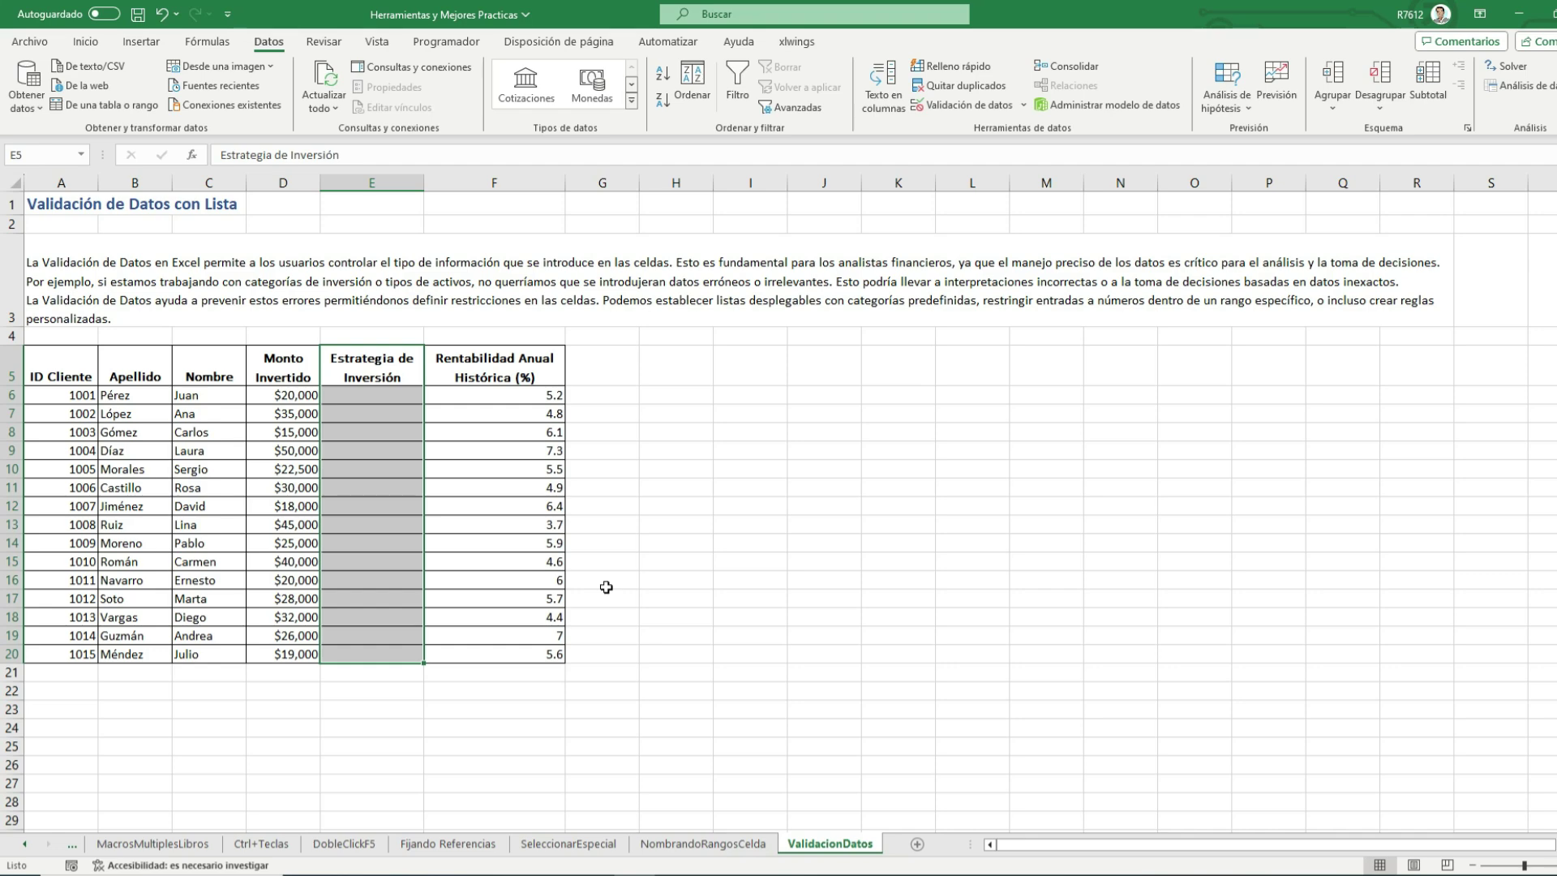
Enter Conservadora, Moderada and Agresiva in cells H7, H8 and H9
click(685, 411)
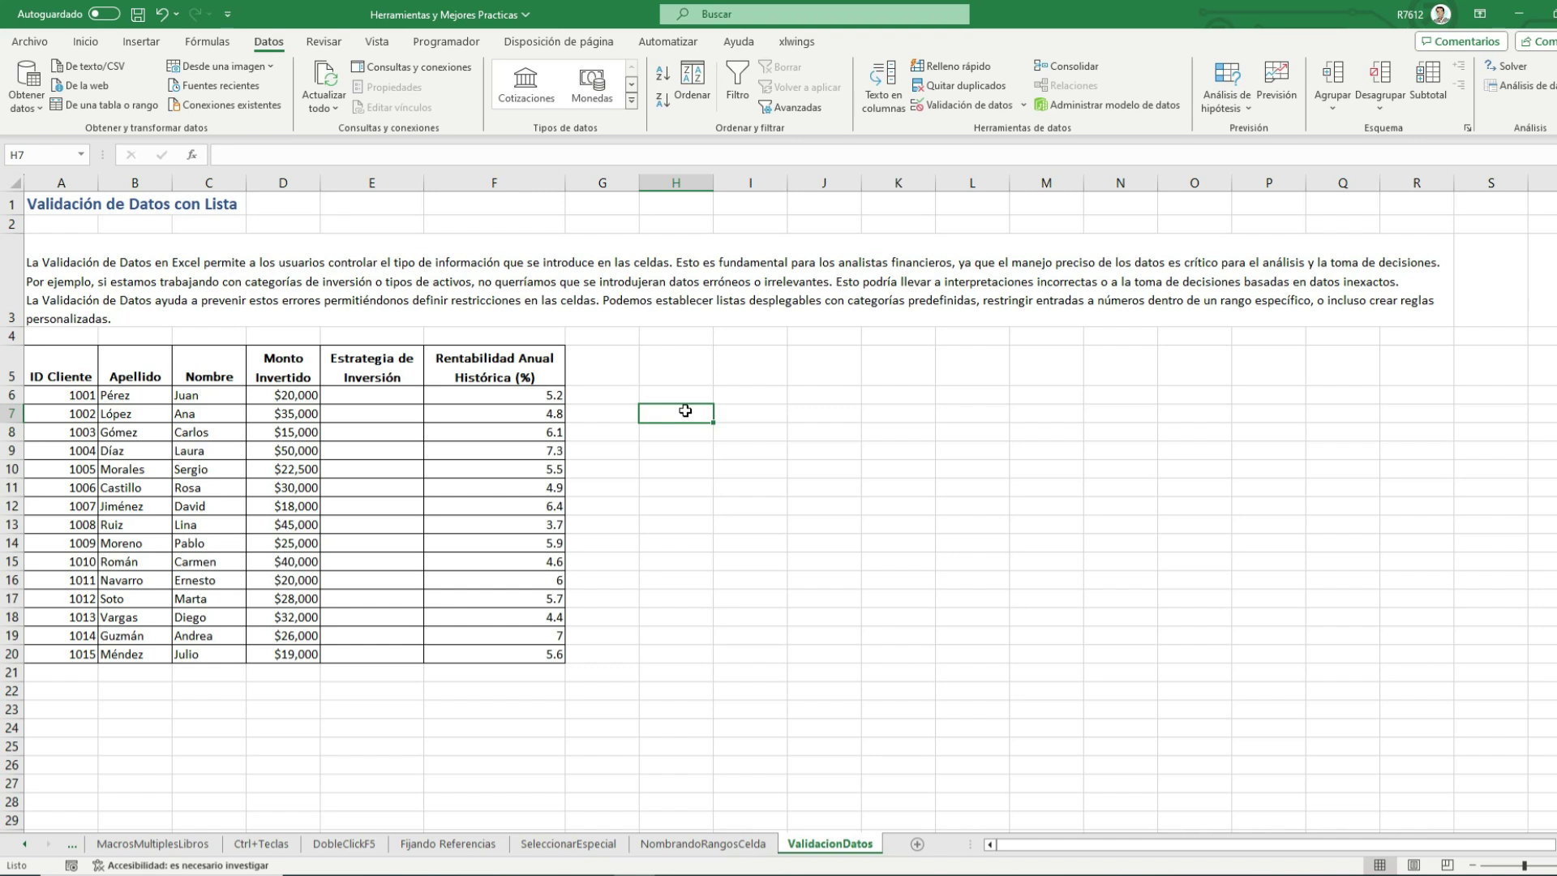
text(Conser)
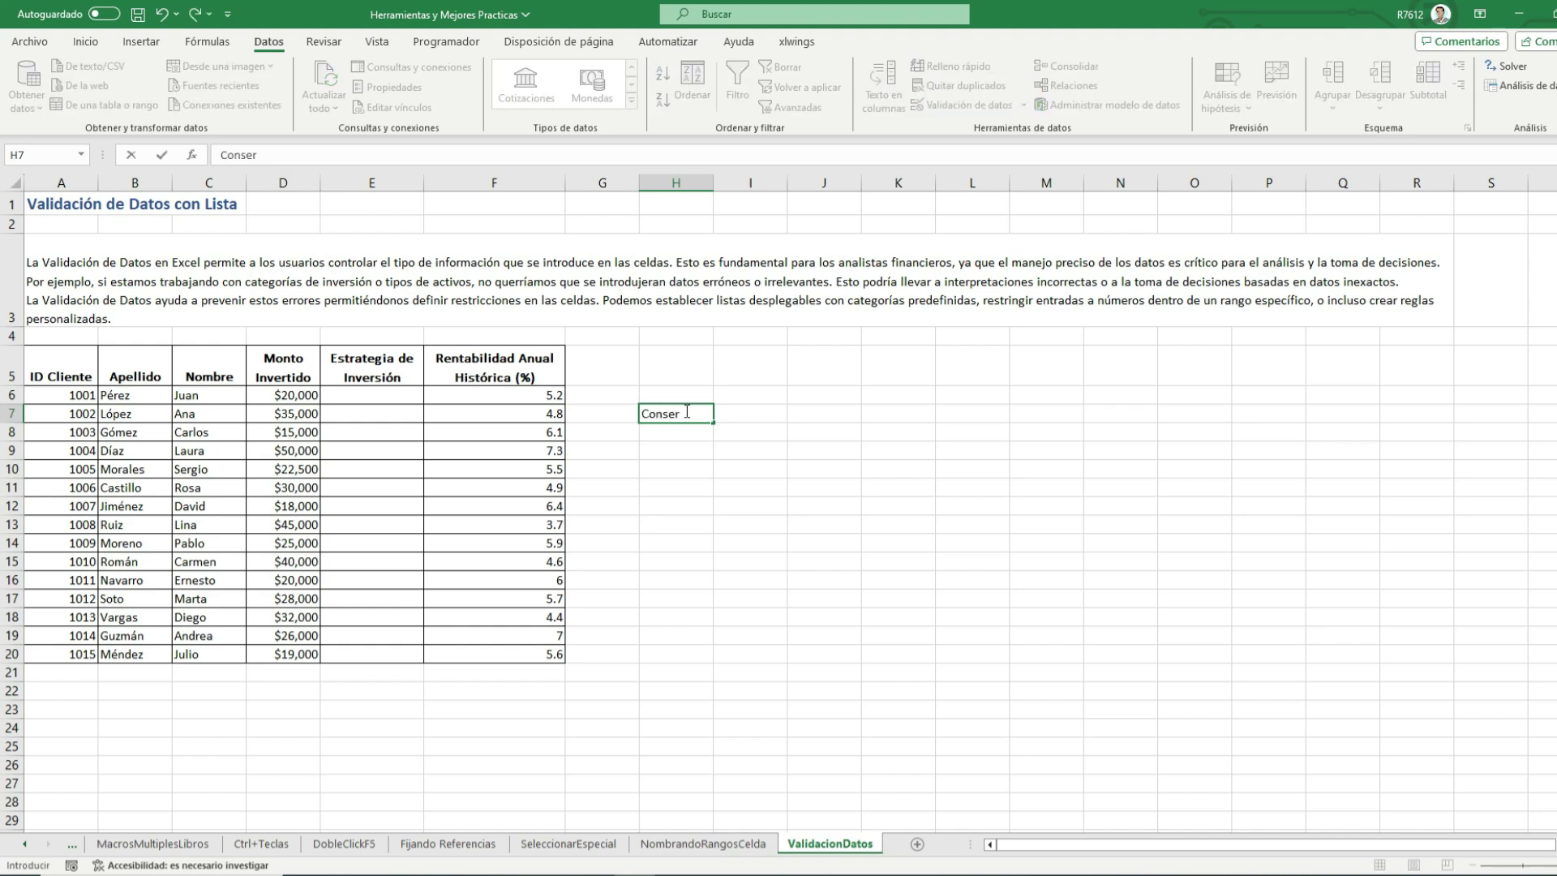
text(vadora)
key(Return)
text(M)
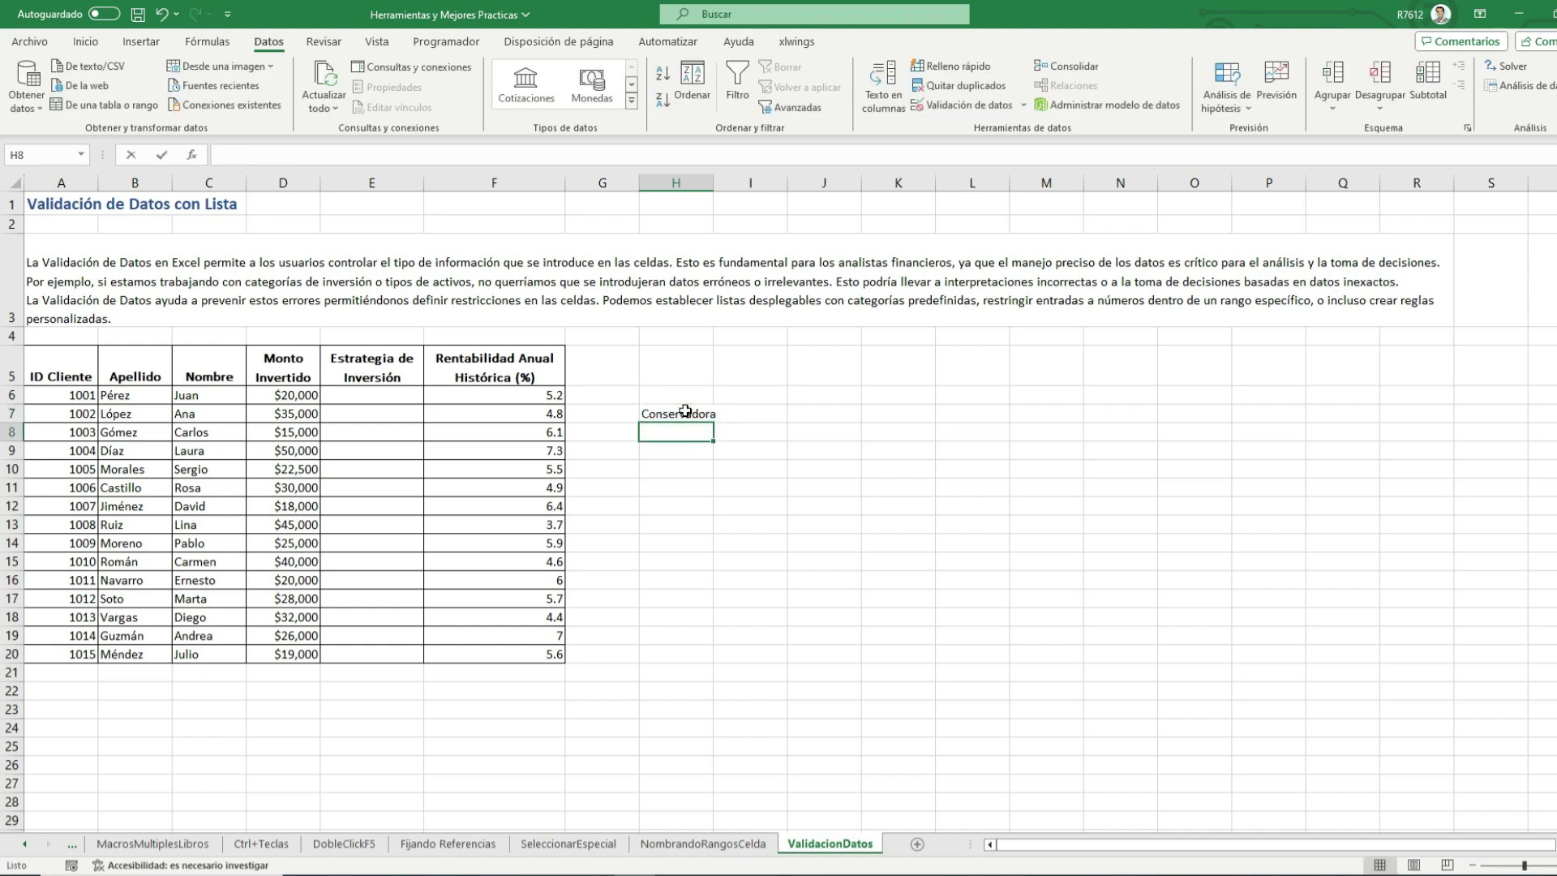
text(oderada)
key(Return)
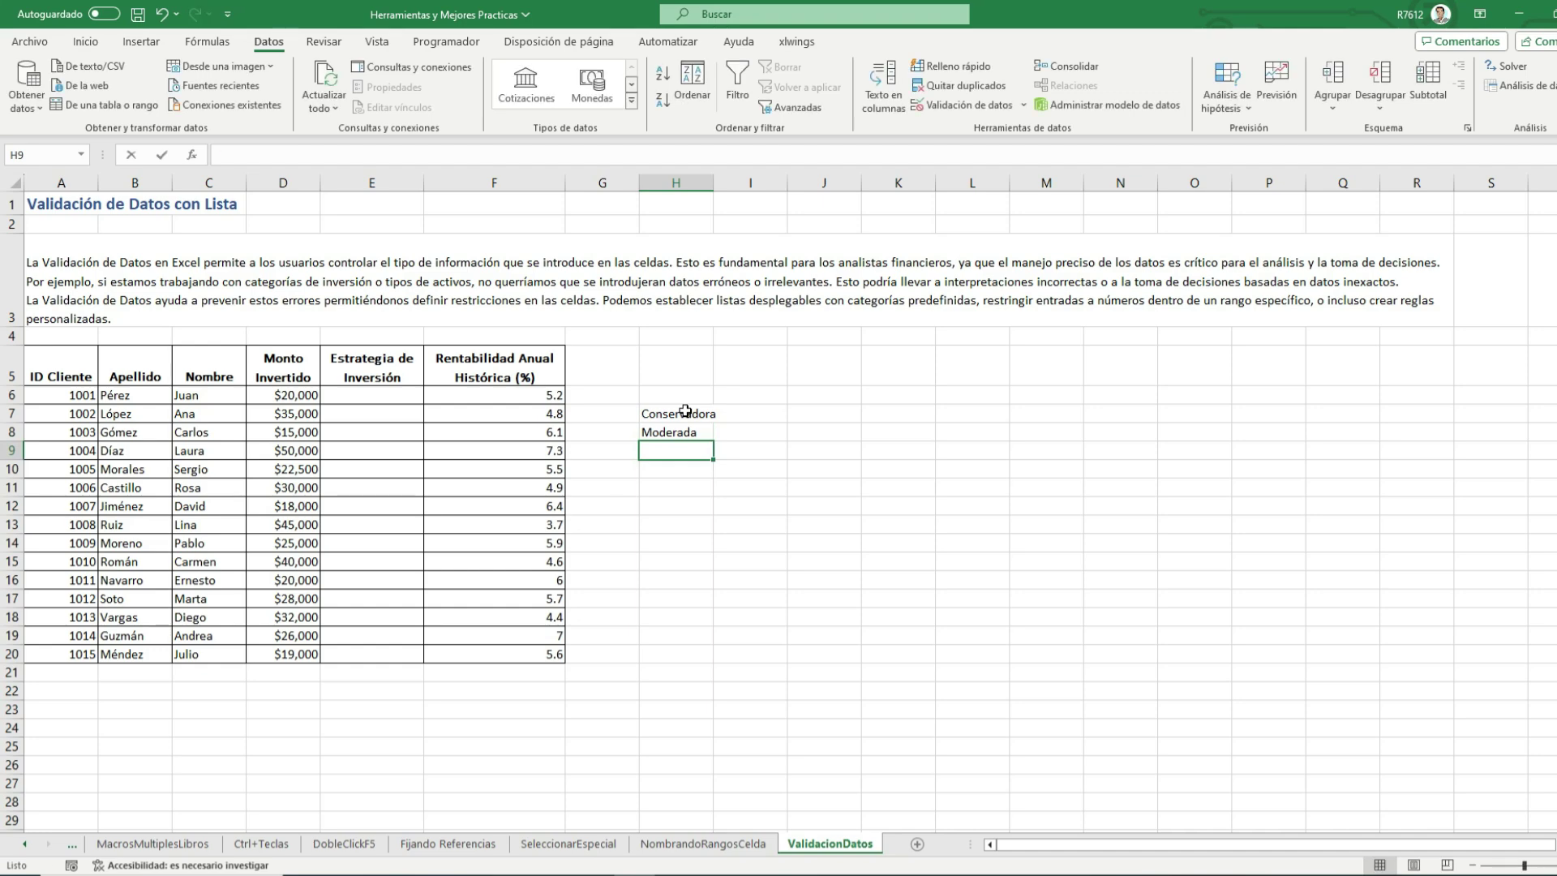
text(Agresiva)
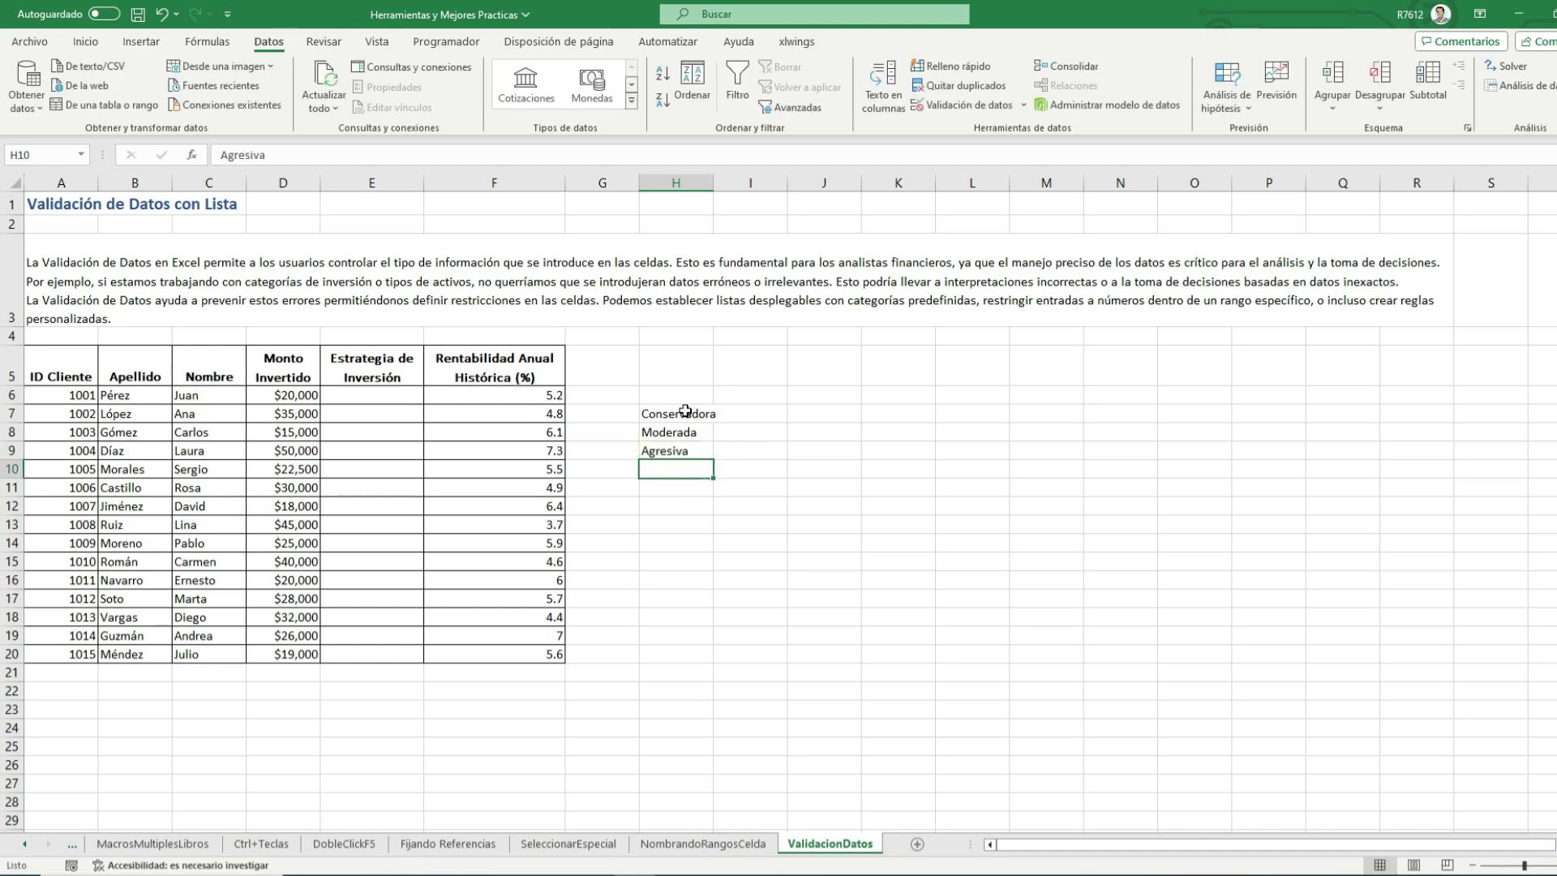
key(Return)
Return to E6 and extend the selection down the strategy column
click(685, 410)
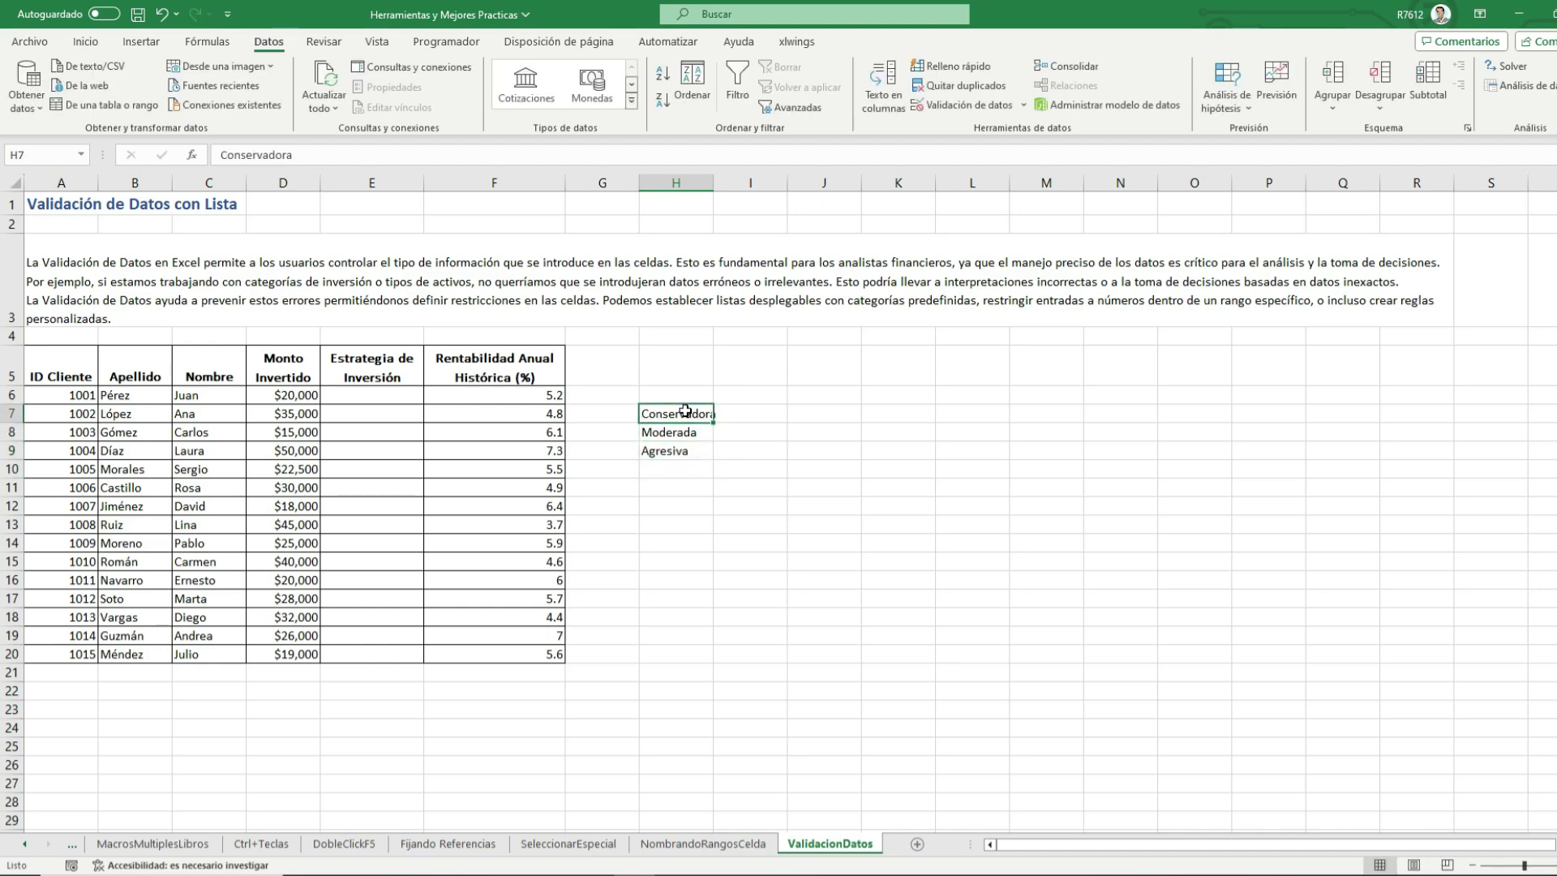
key(Left)
key(Left)
key(Left)
key(Left)
key(Up)
key(Right)
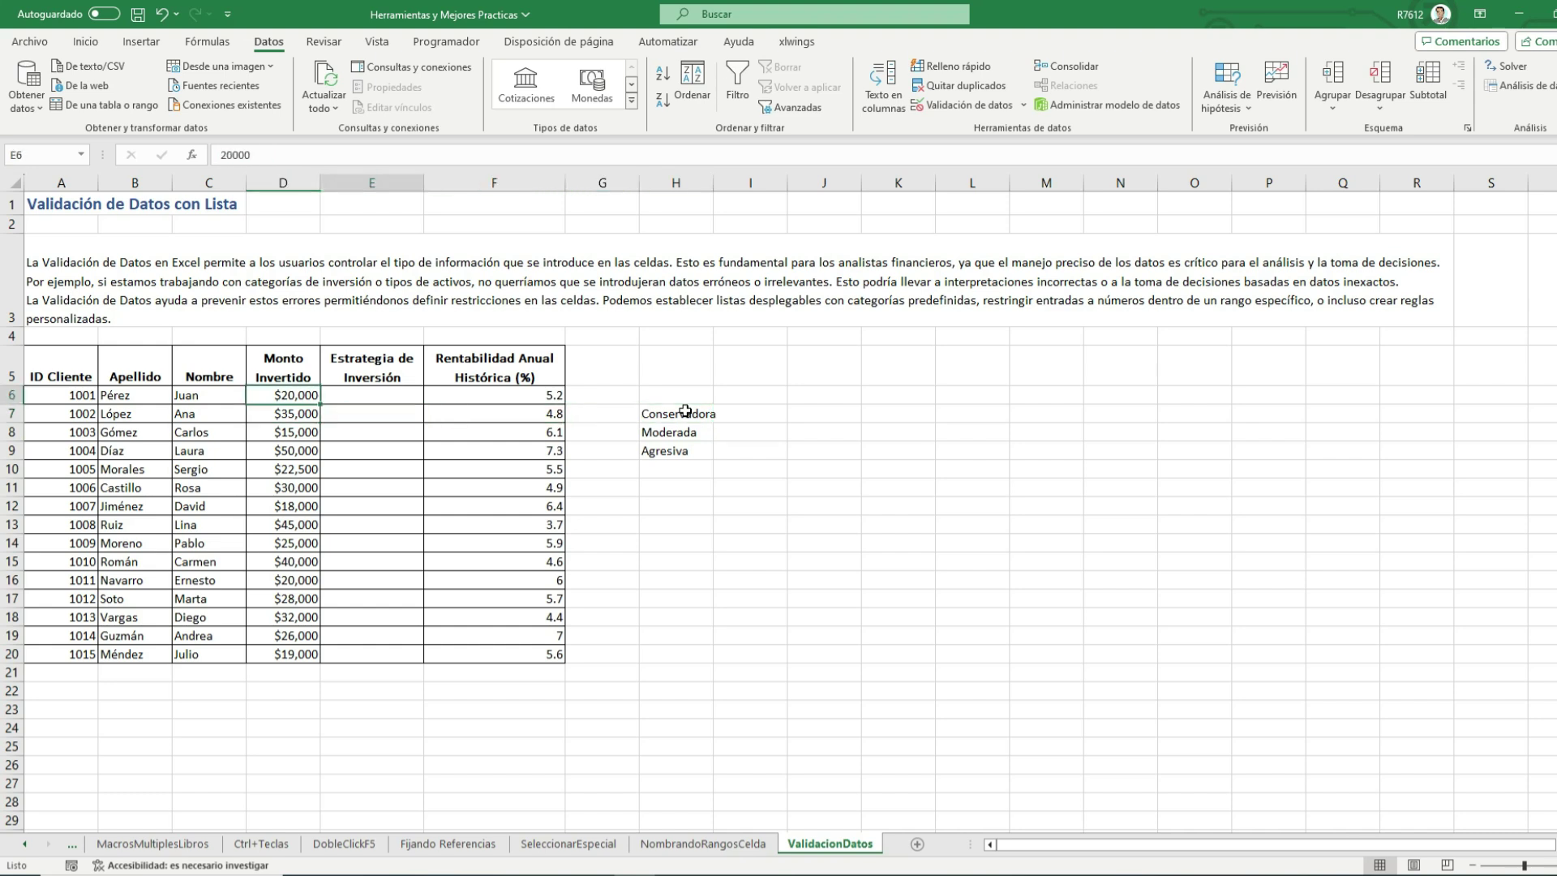
key(shift+Down)
key(shift+Down)
key(shift+Down)
key(shift+Down)
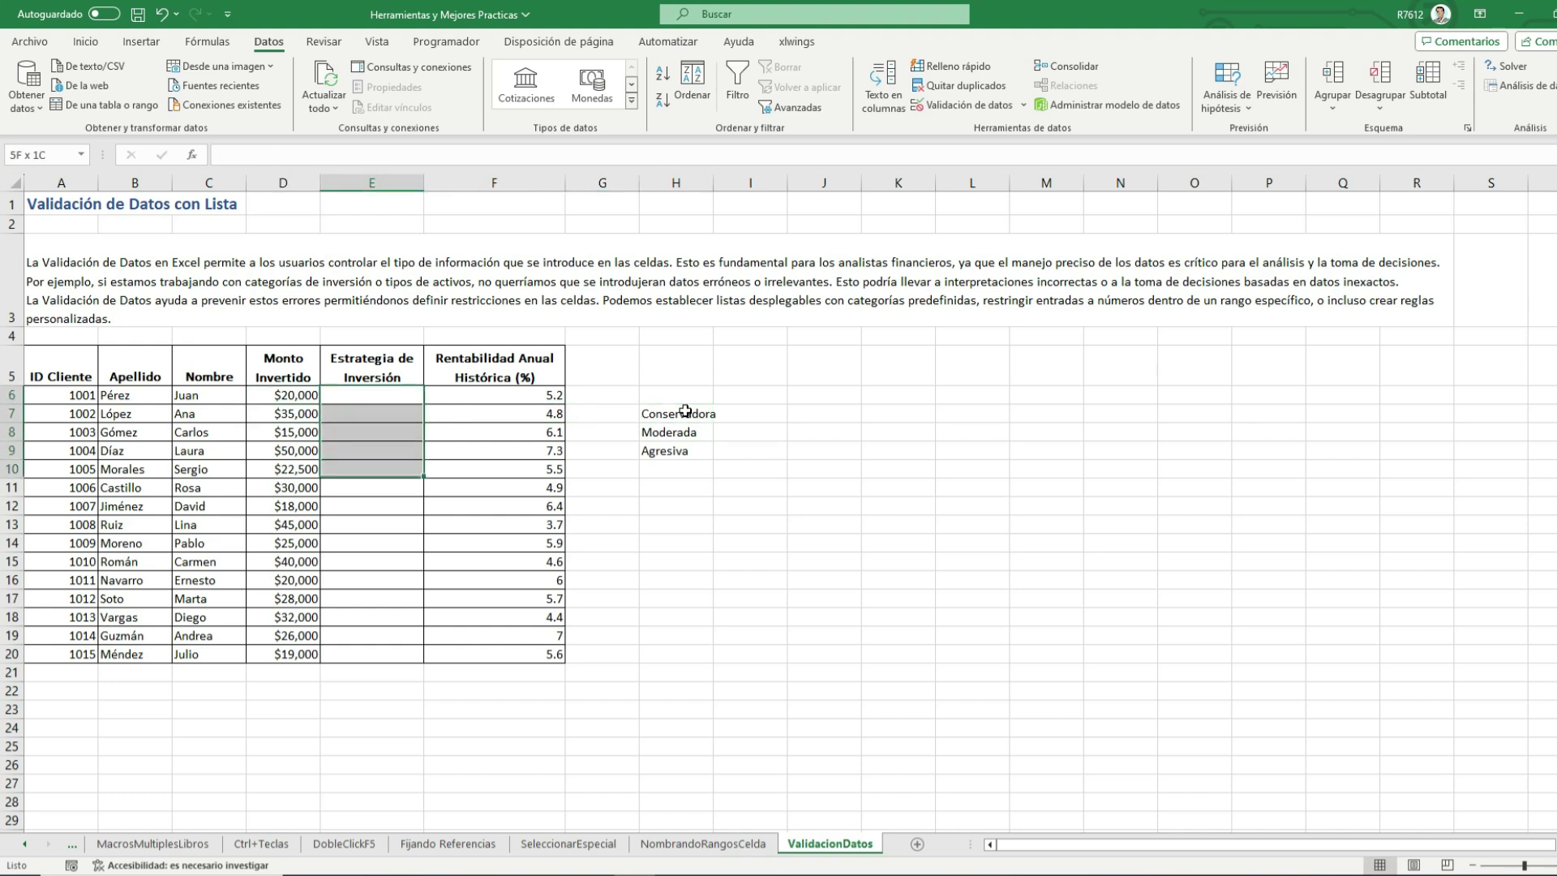
key(shift+Down)
key(shift+Down)
key(shift+Down)
key(shift+Down)
key(shift+Down)
key(shift+Down)
key(shift+Down)
key(shift+Down)
key(shift+Down)
key(shift+Down)
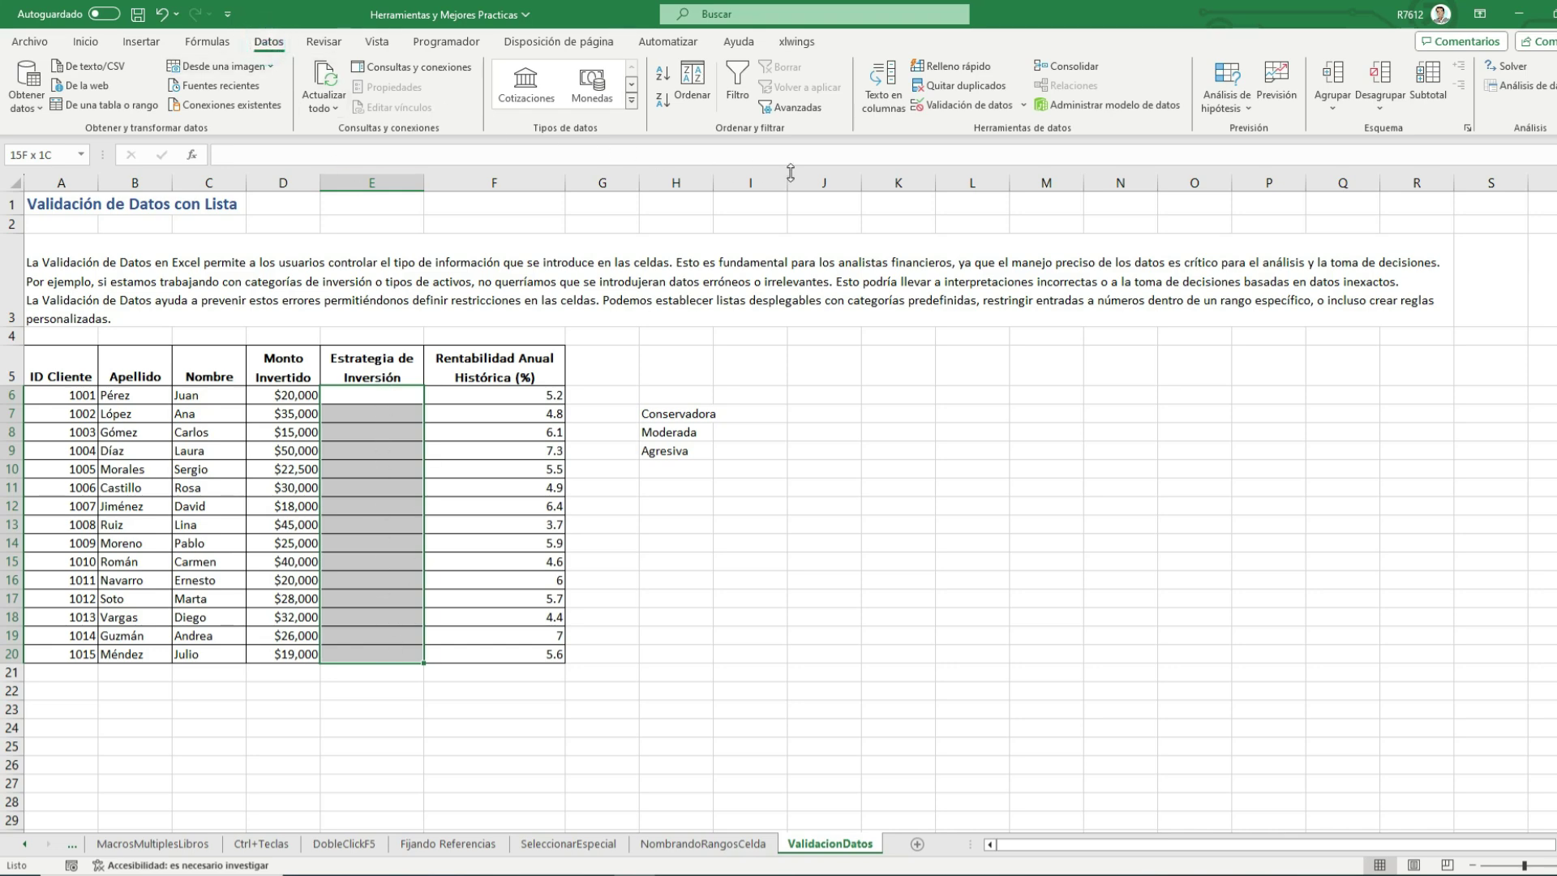
Apply List data validation to E6:E20 with source =$H$7:$H$9
click(997, 108)
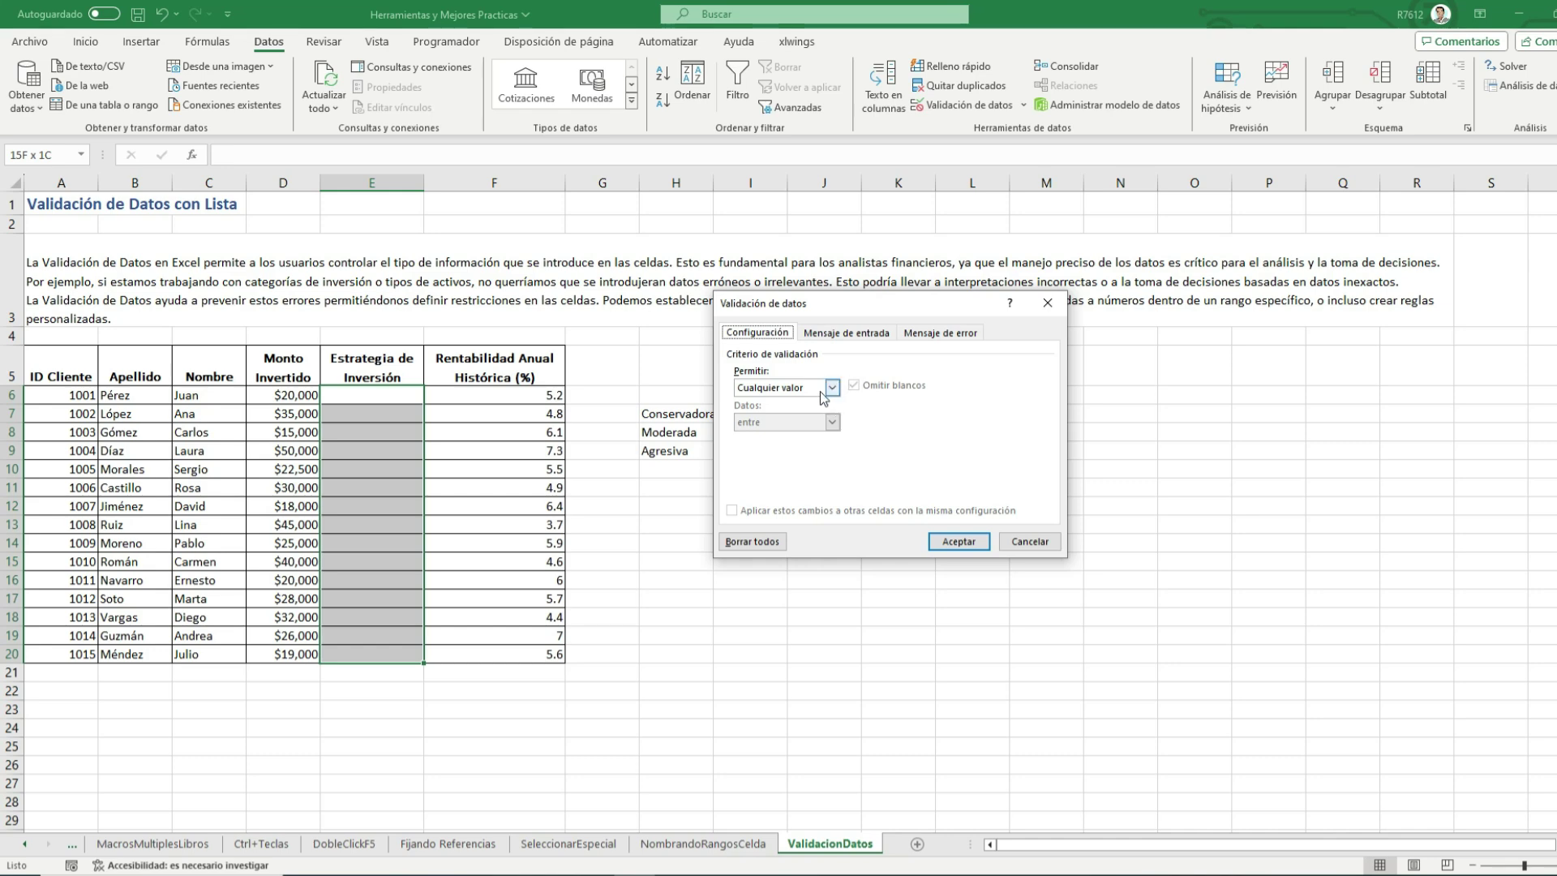
click(825, 389)
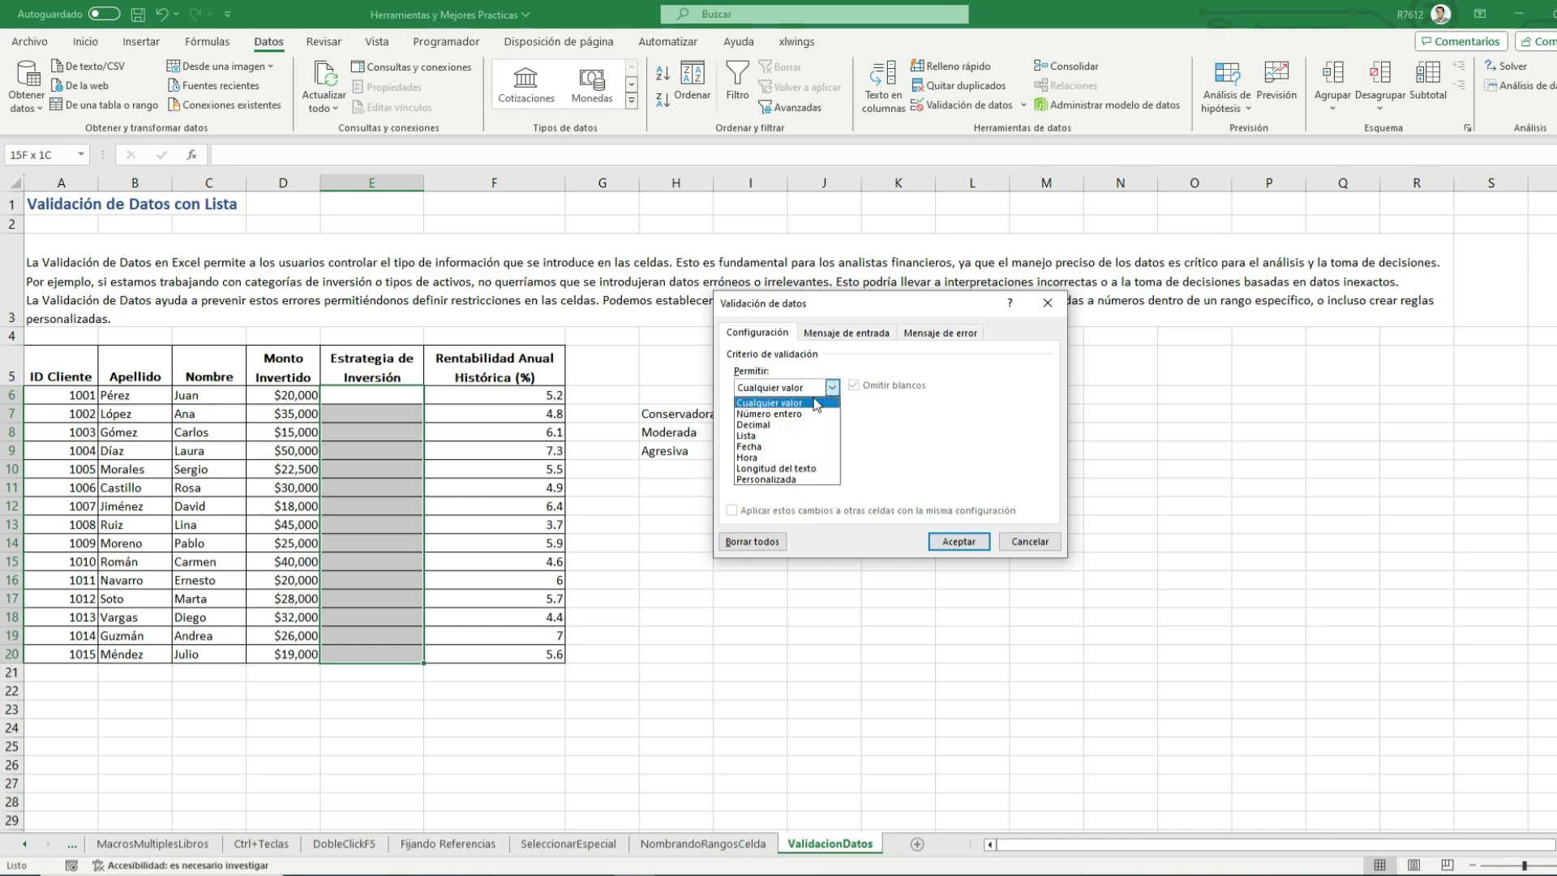
click(790, 436)
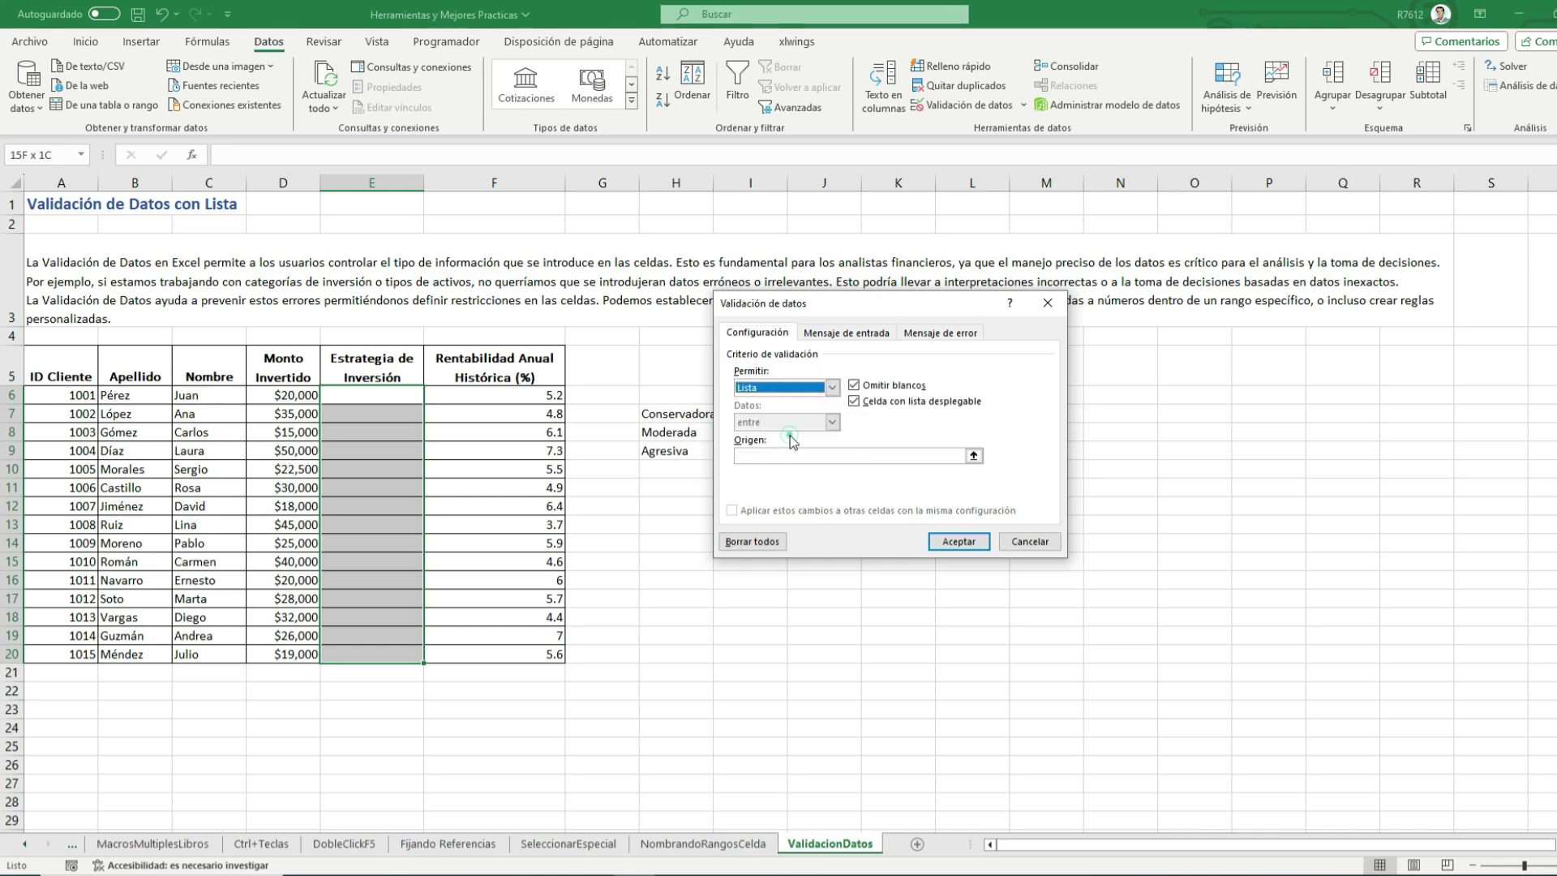
click(829, 389)
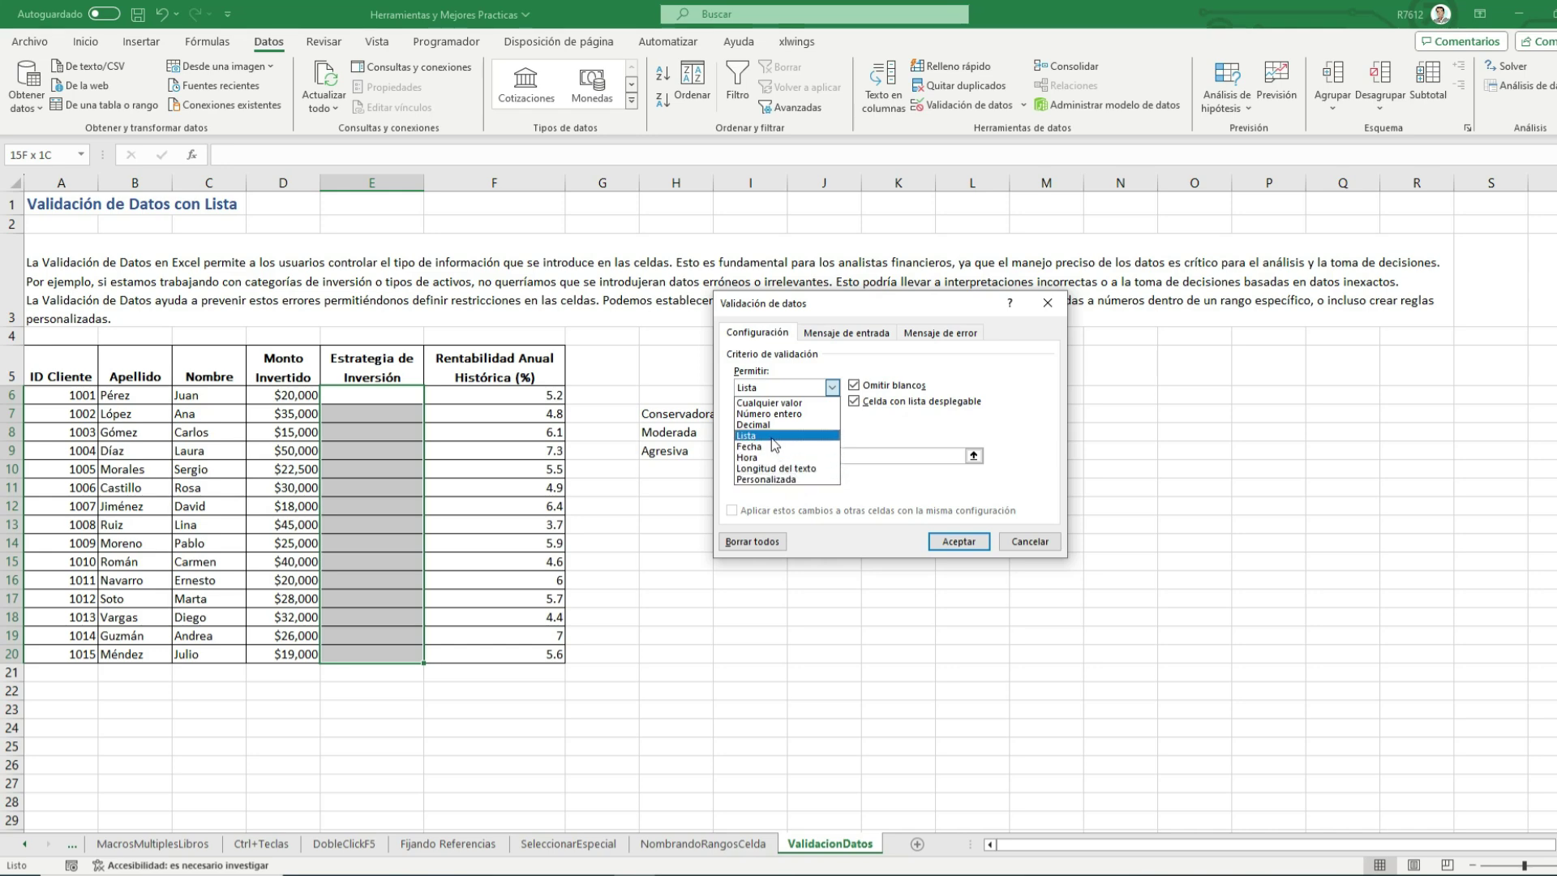
click(773, 444)
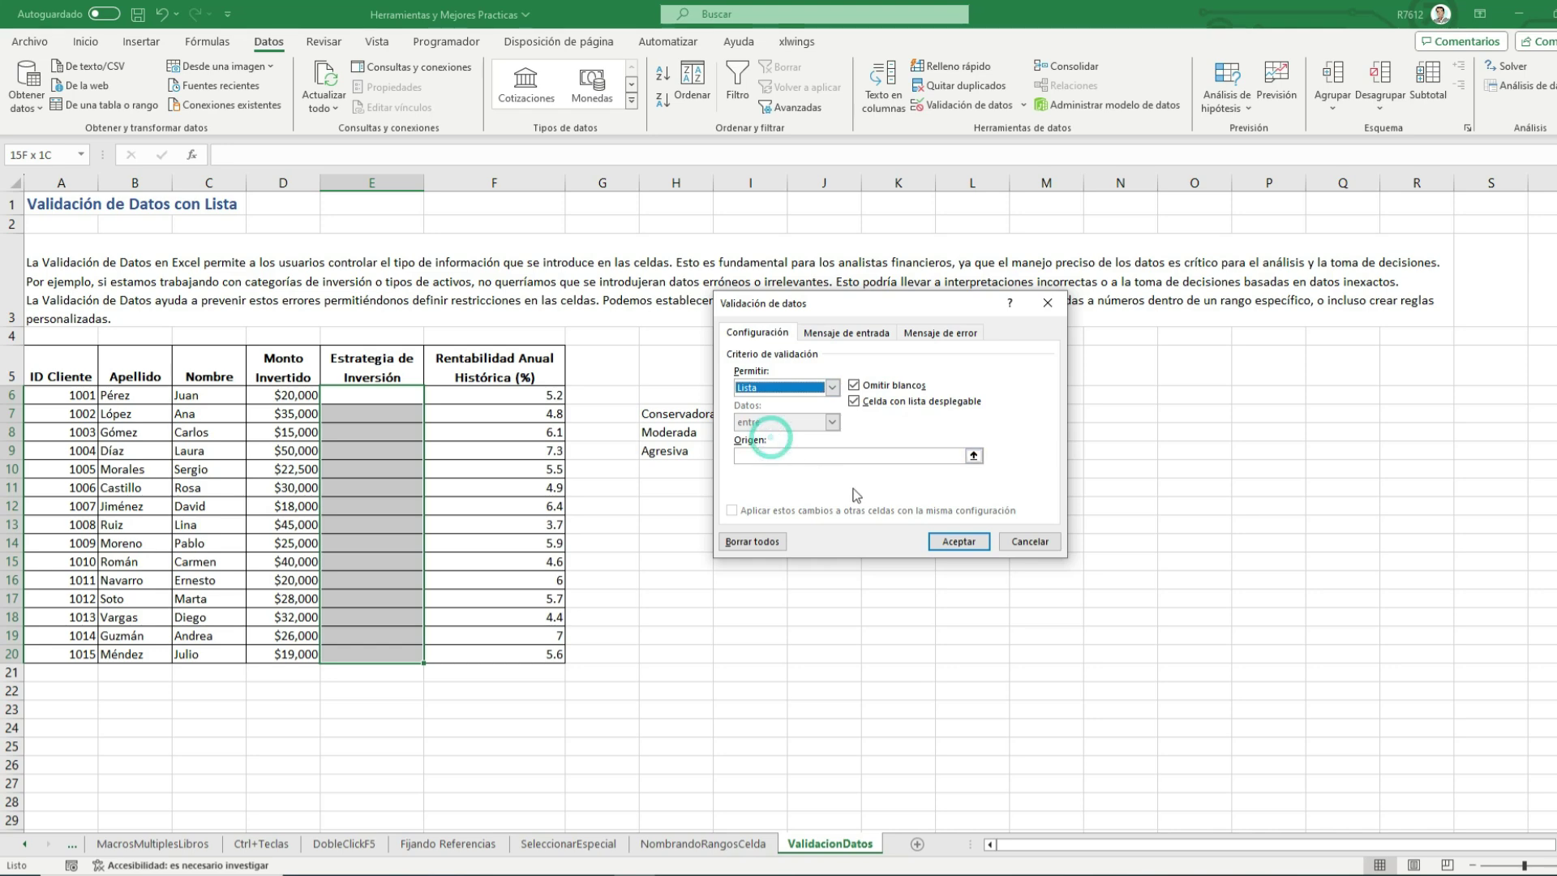
click(974, 457)
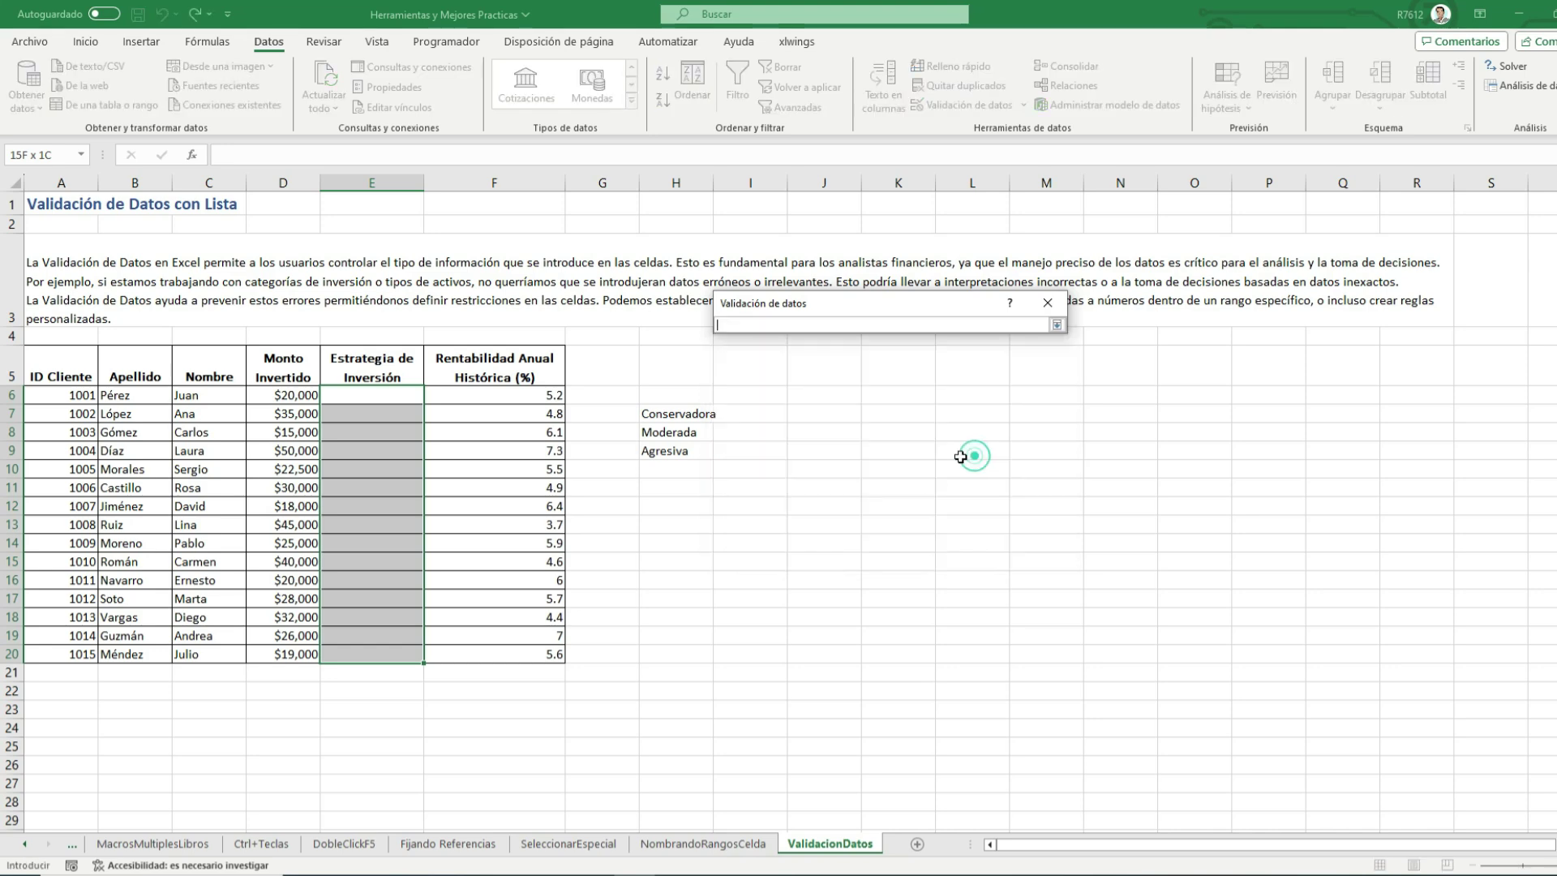
drag(685, 413, 685, 451)
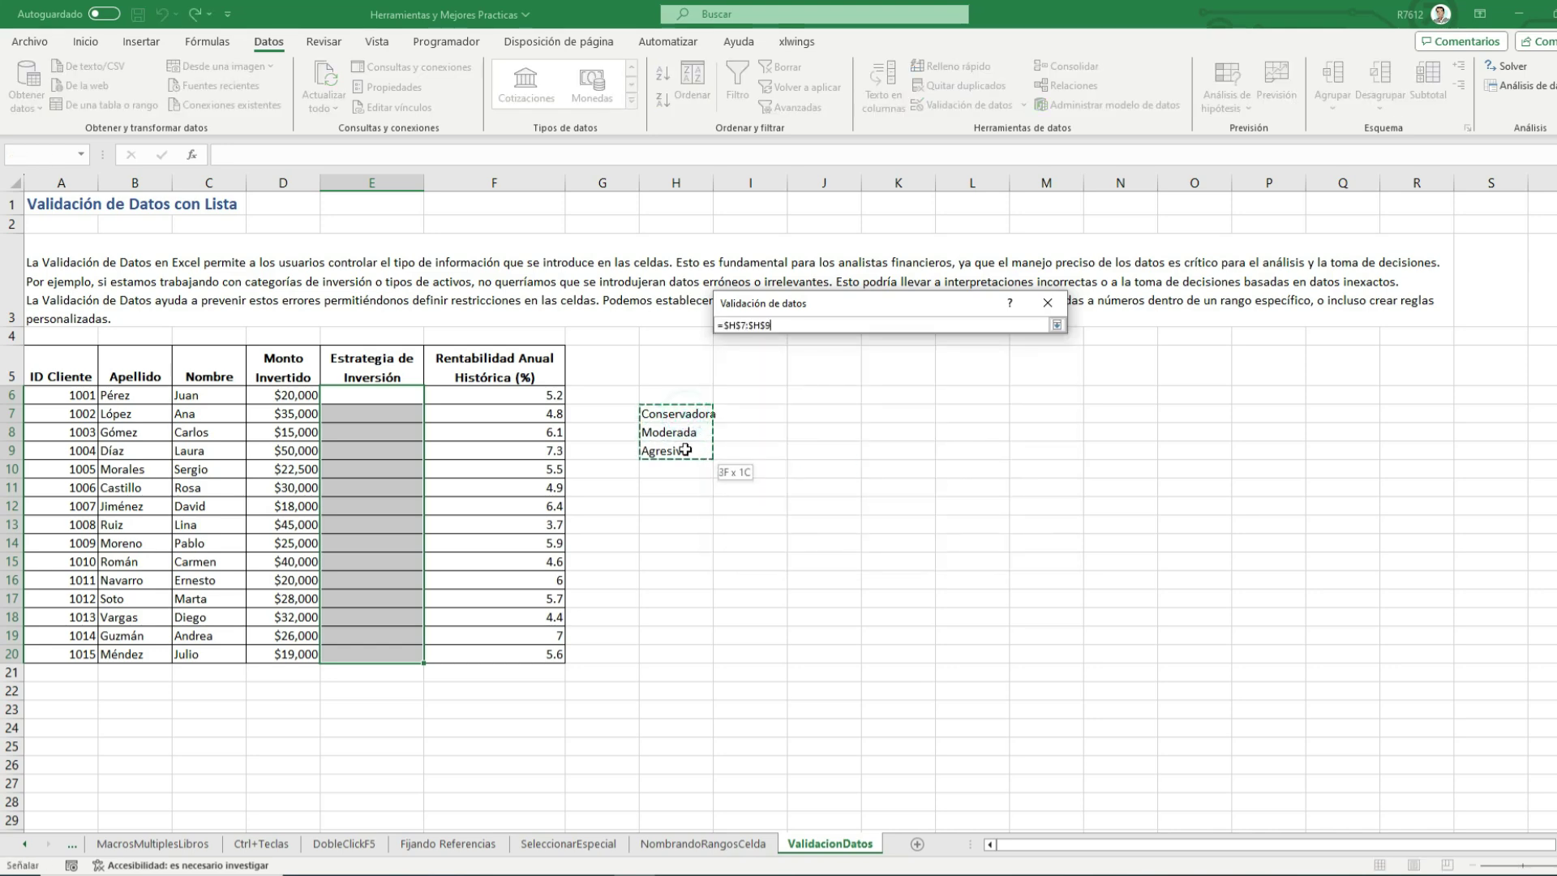
click(1056, 324)
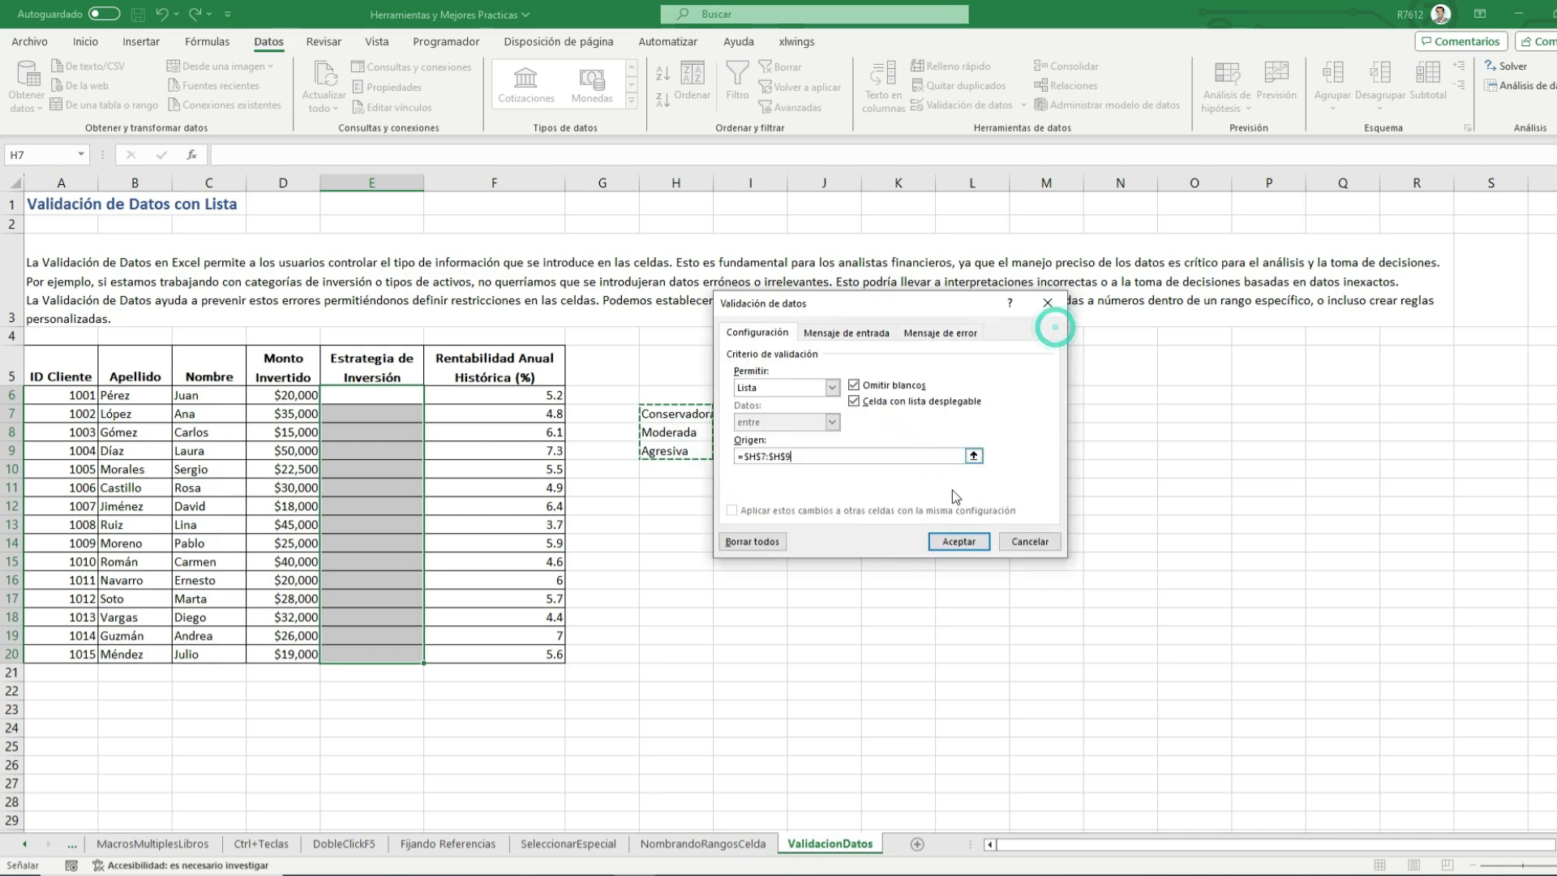
click(957, 541)
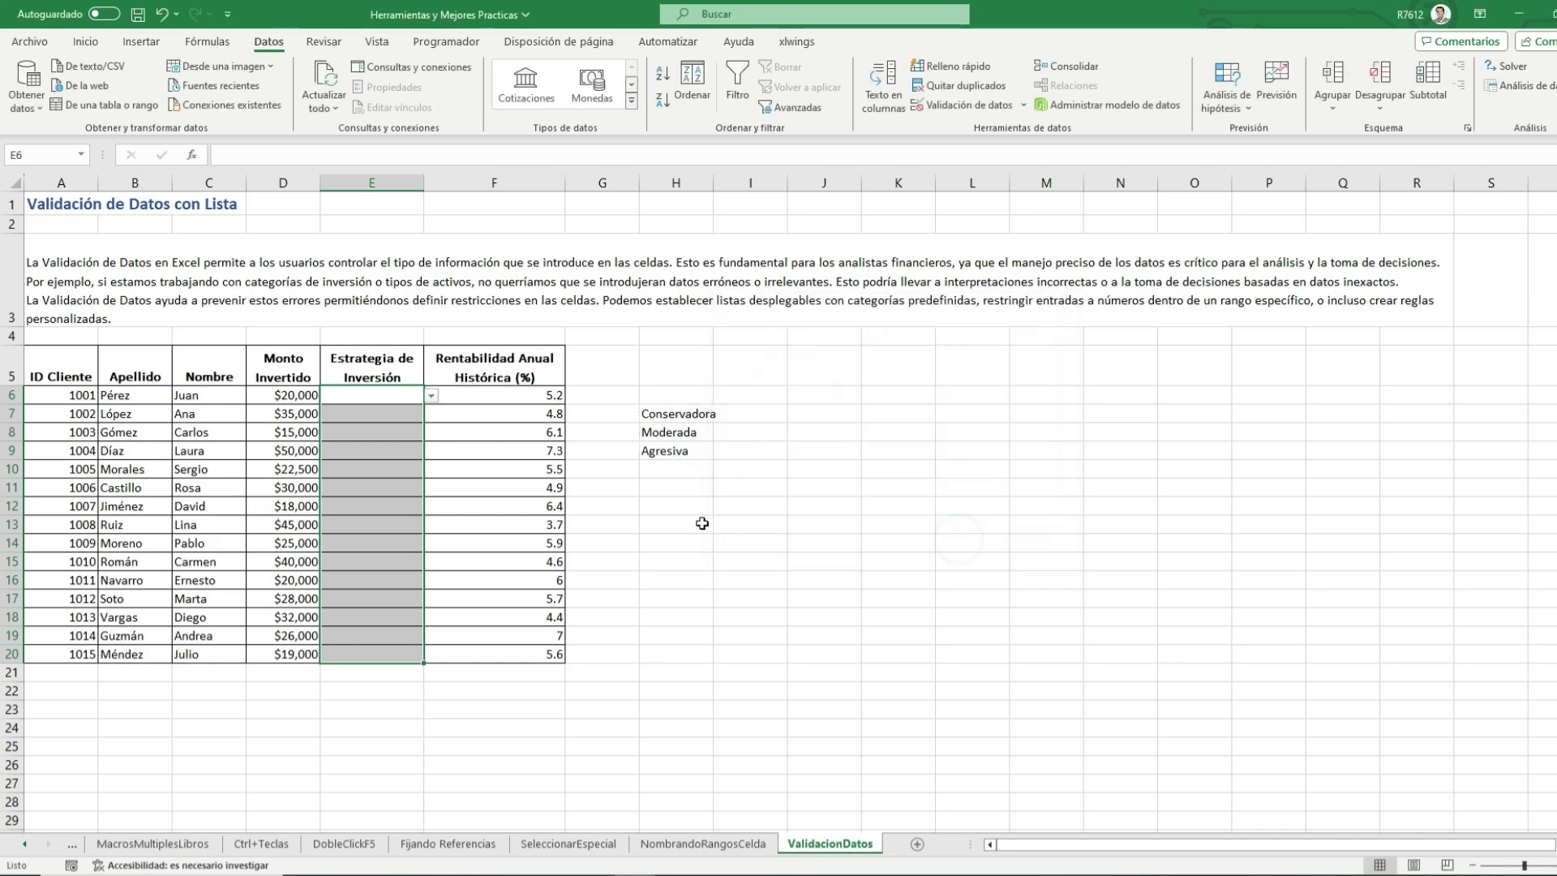
Pick Moderada for E6, Agresiva for E7 and Conservadora for E8 from the dropdowns
click(432, 396)
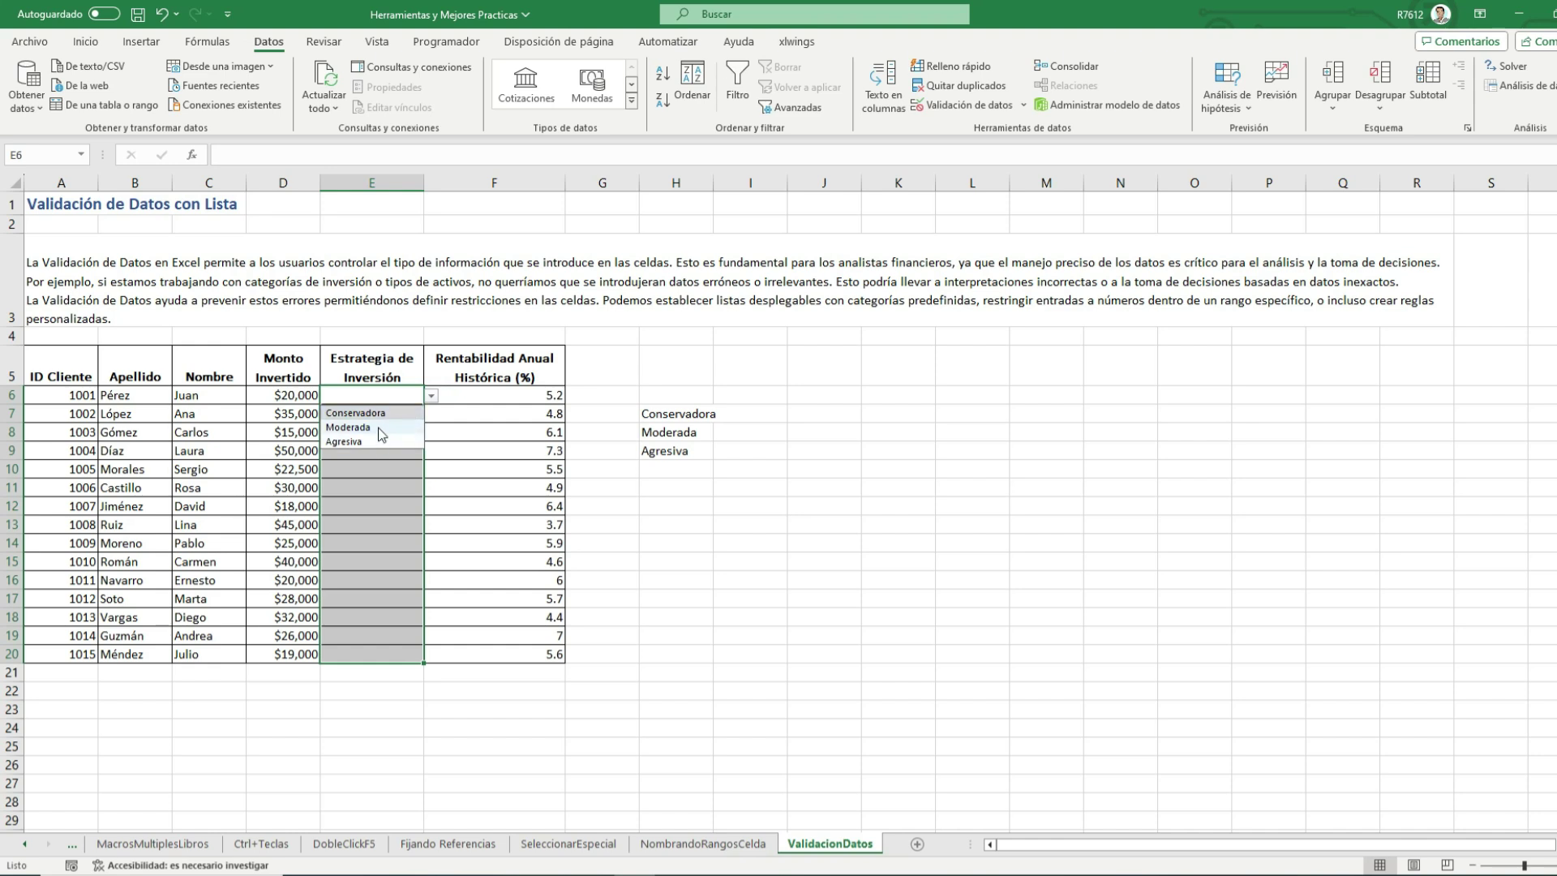
click(378, 428)
click(405, 416)
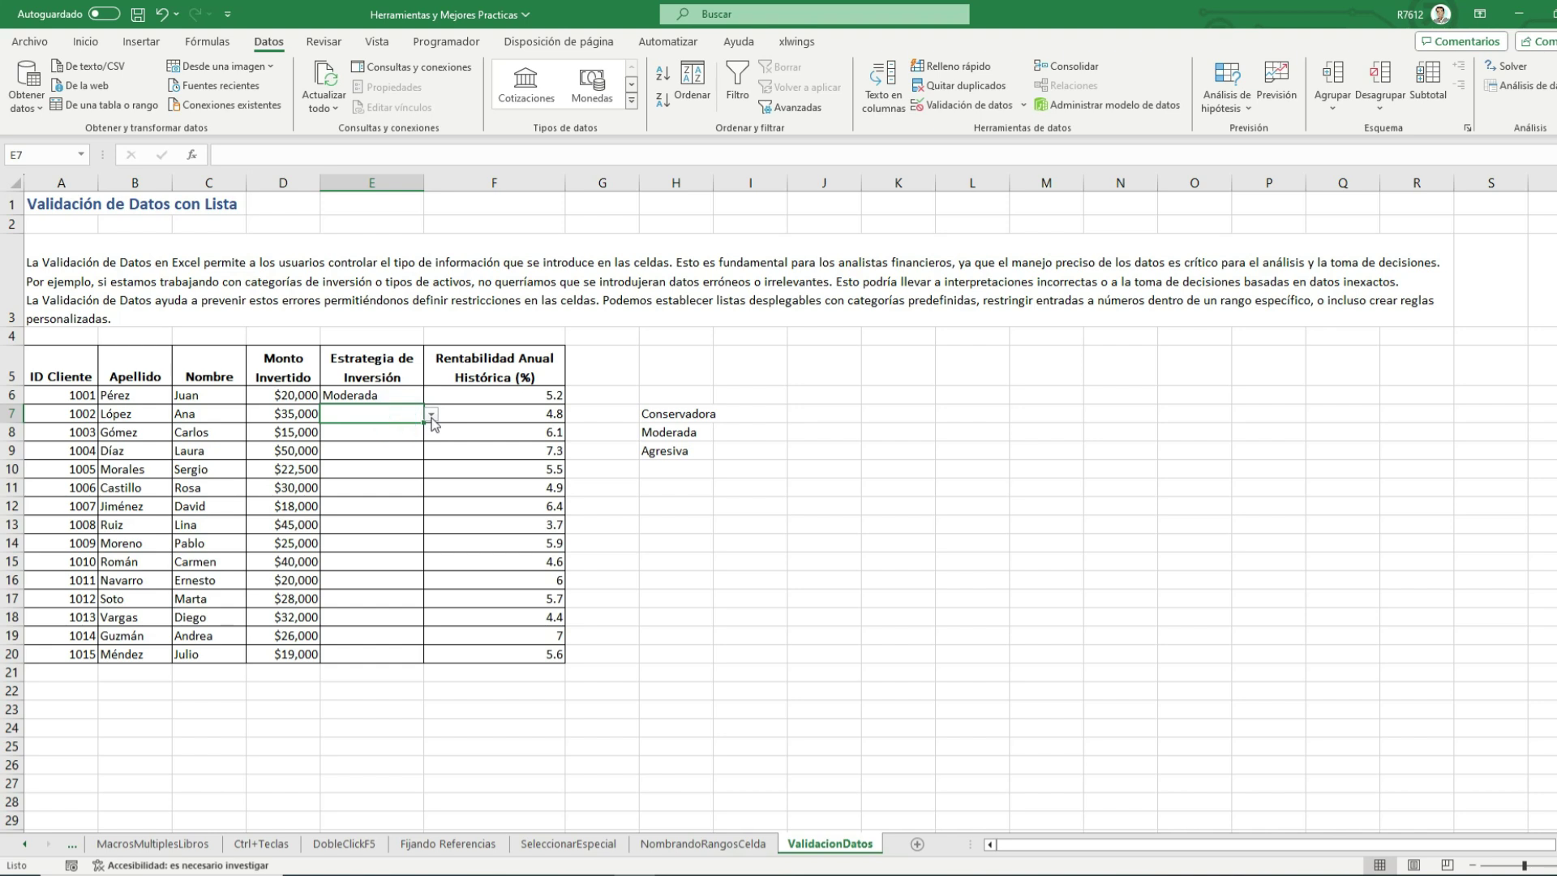
click(433, 414)
click(378, 459)
click(389, 433)
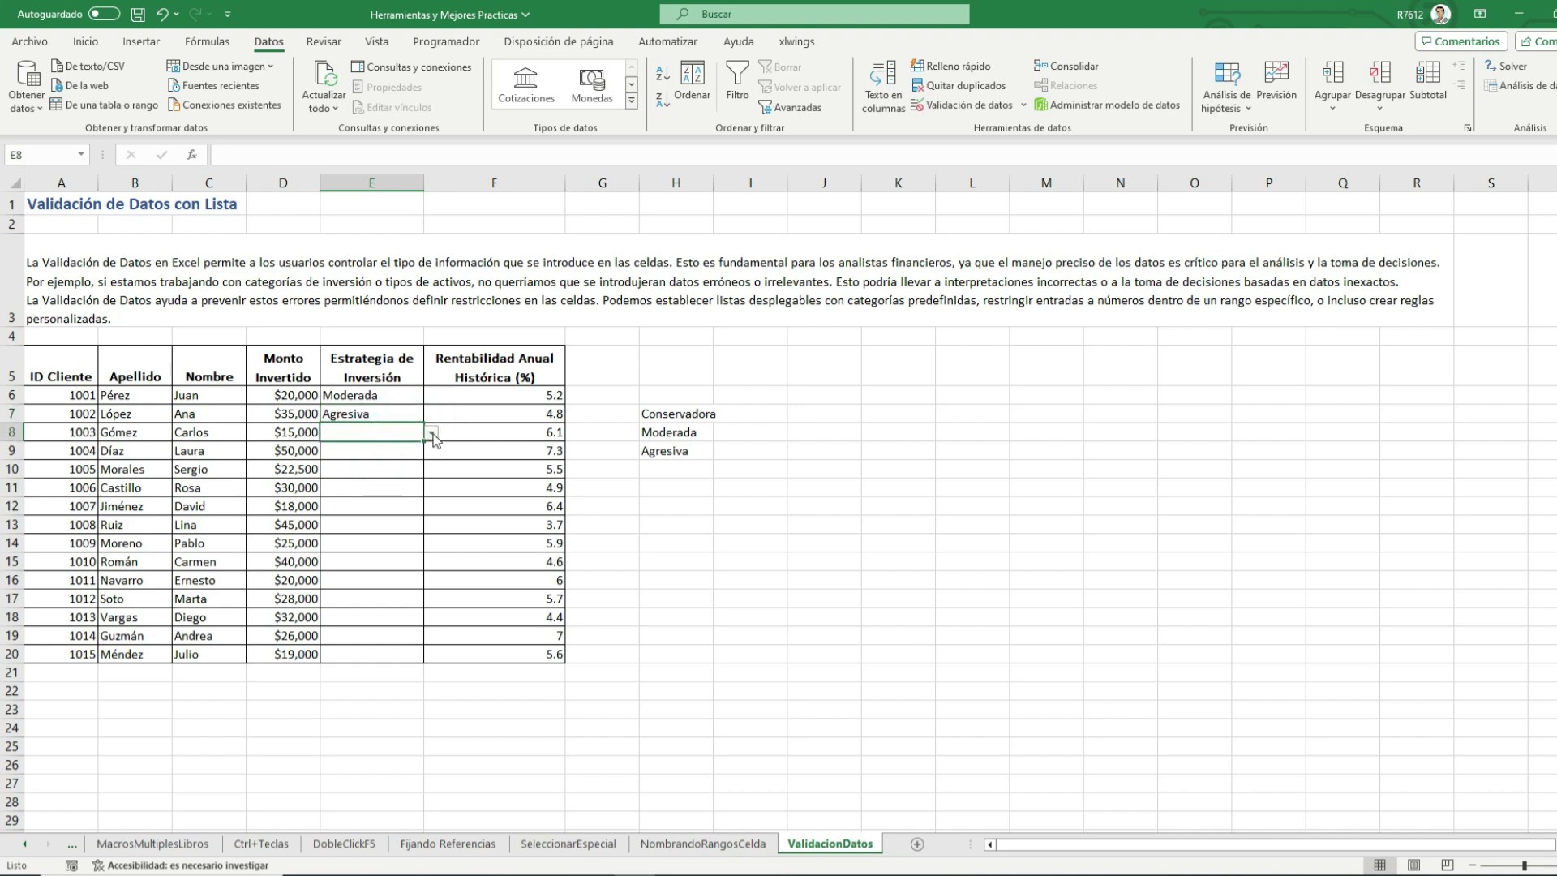
click(430, 433)
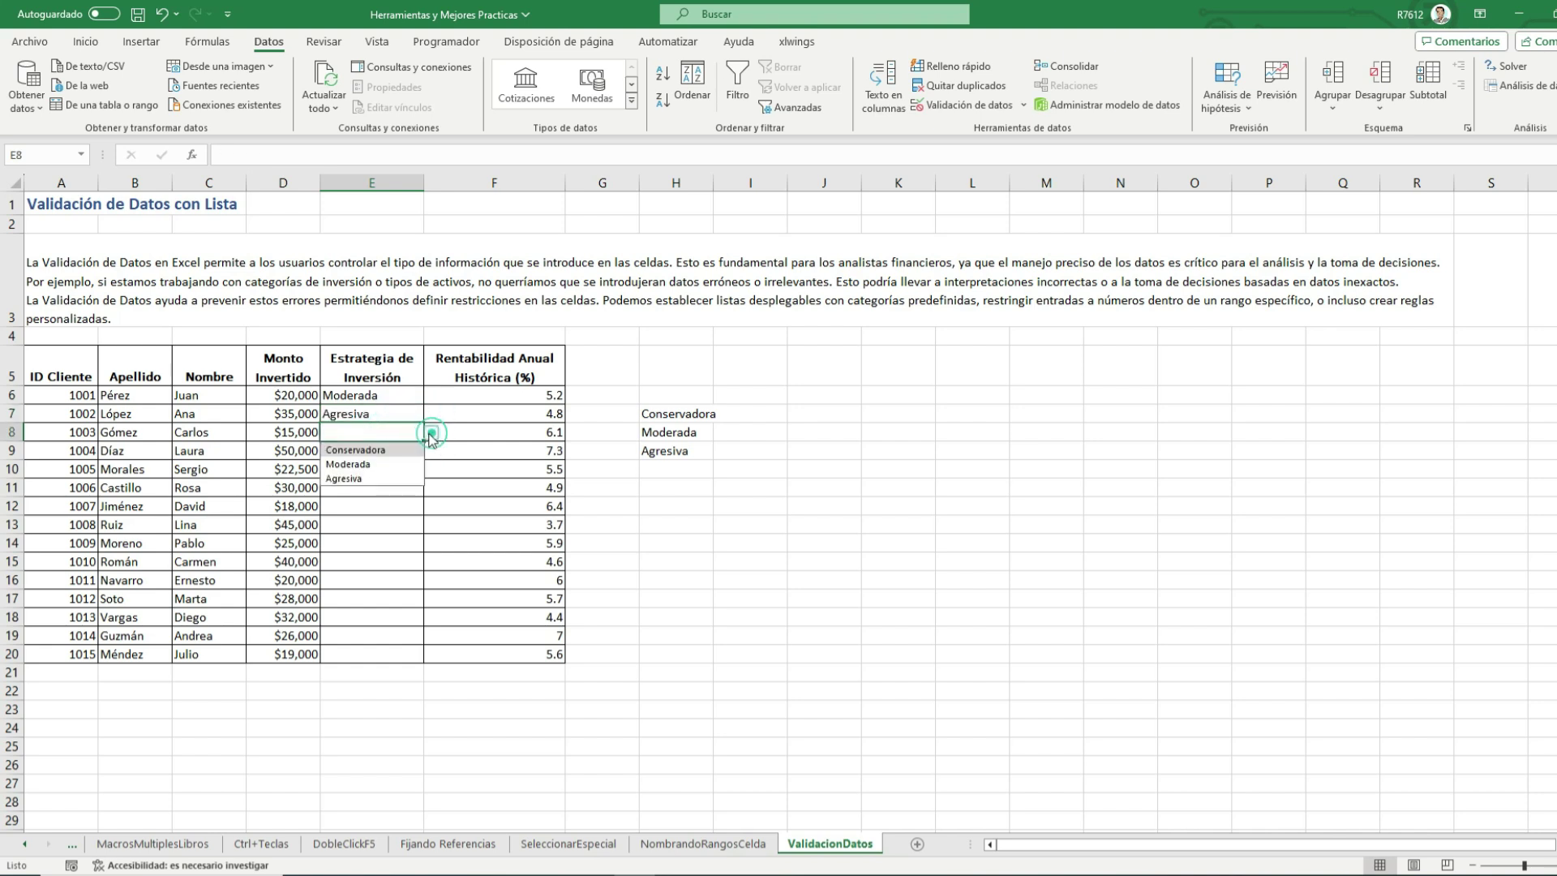
click(396, 452)
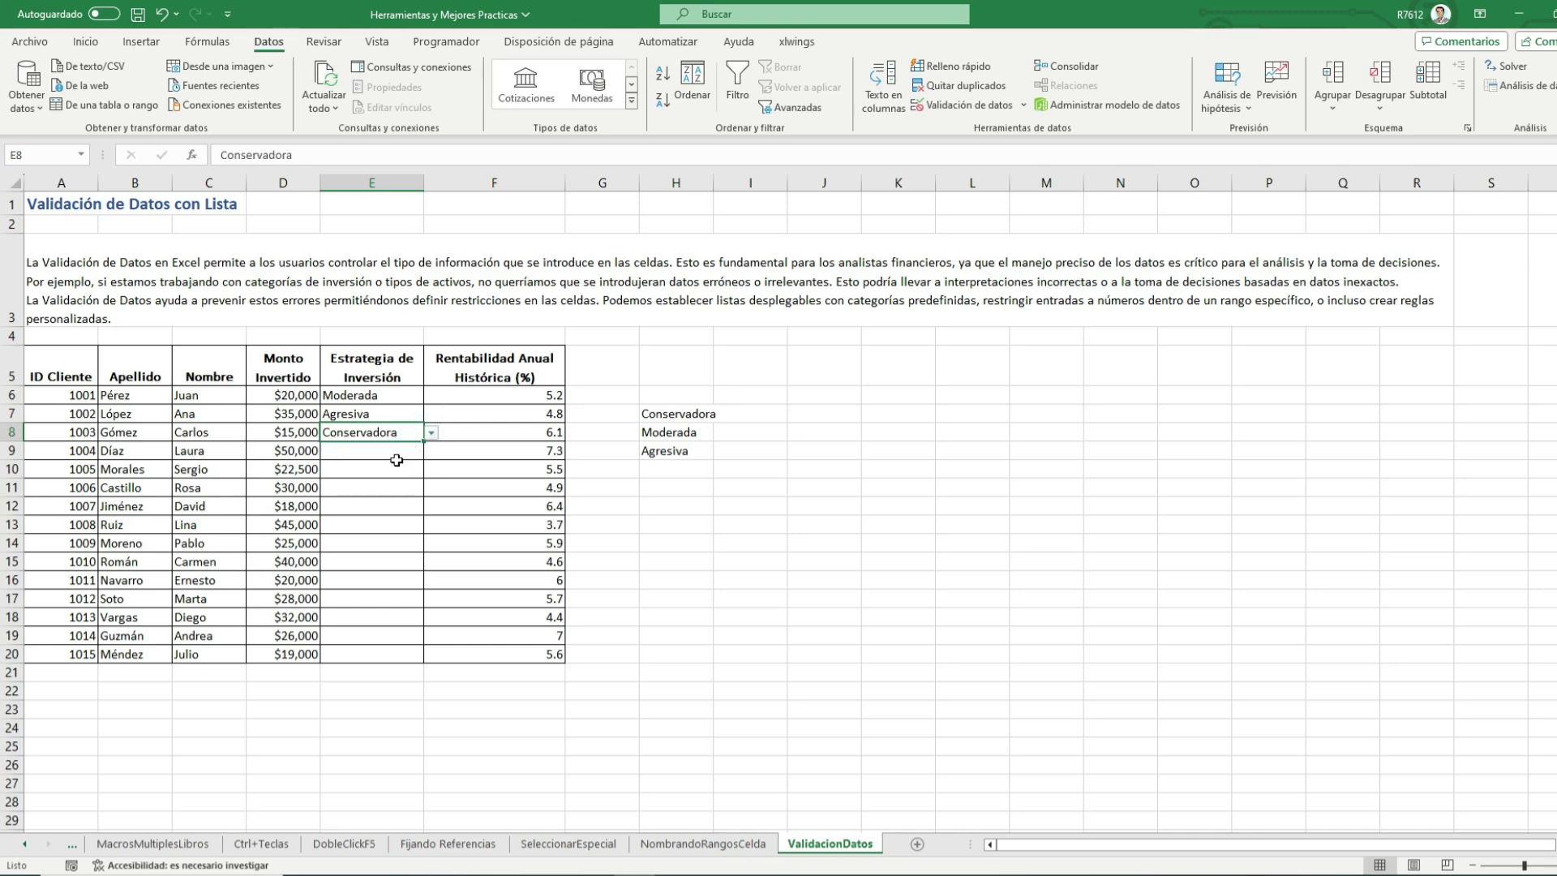
click(391, 456)
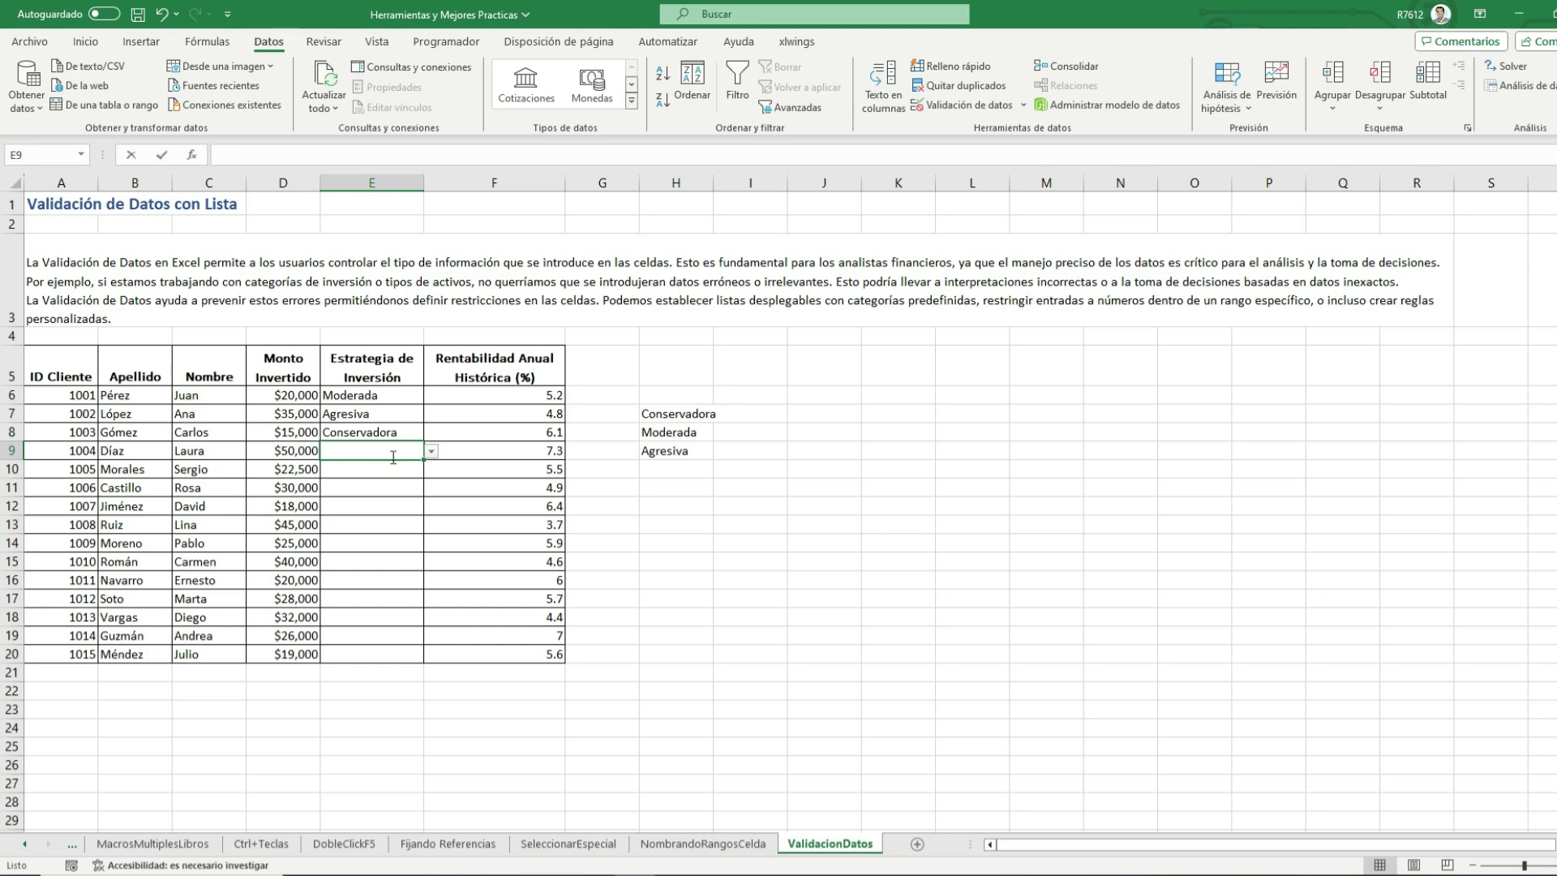
text(Ad)
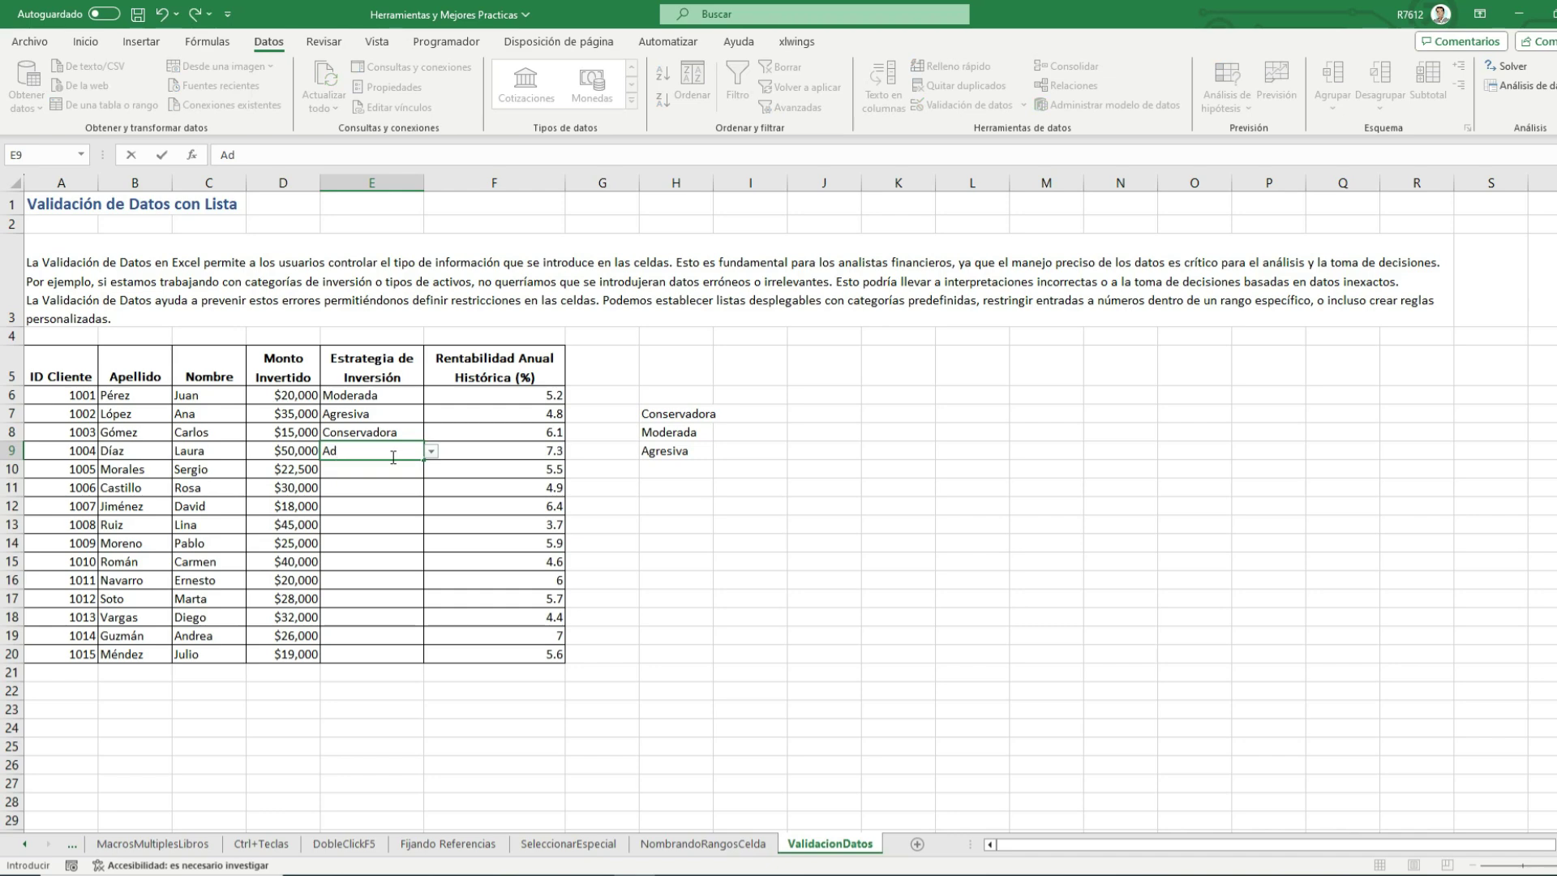
text(hoc)
key(Return)
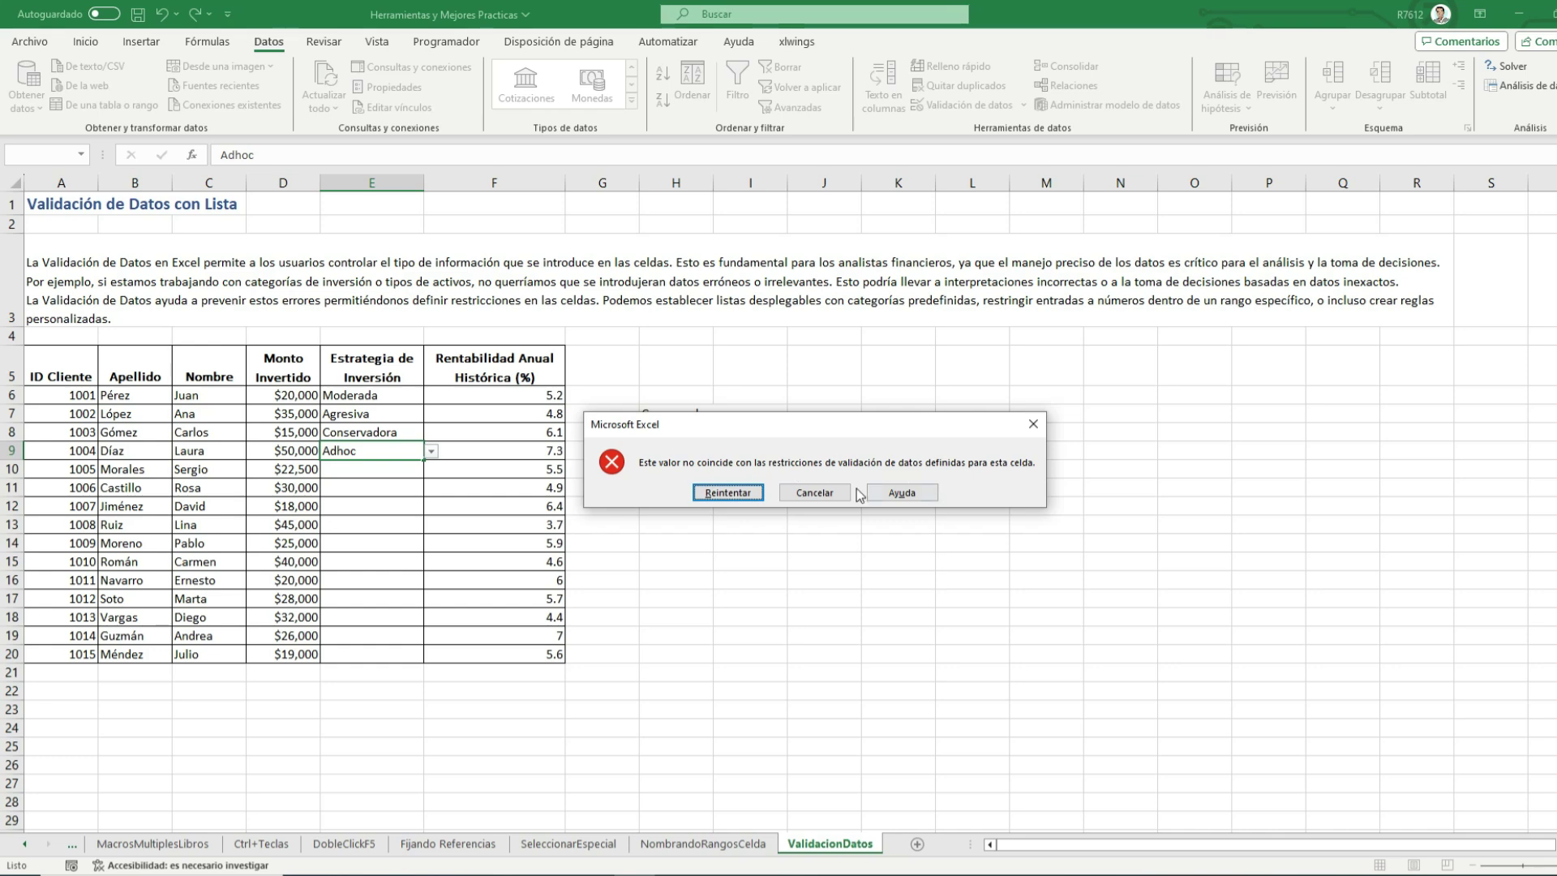
click(813, 492)
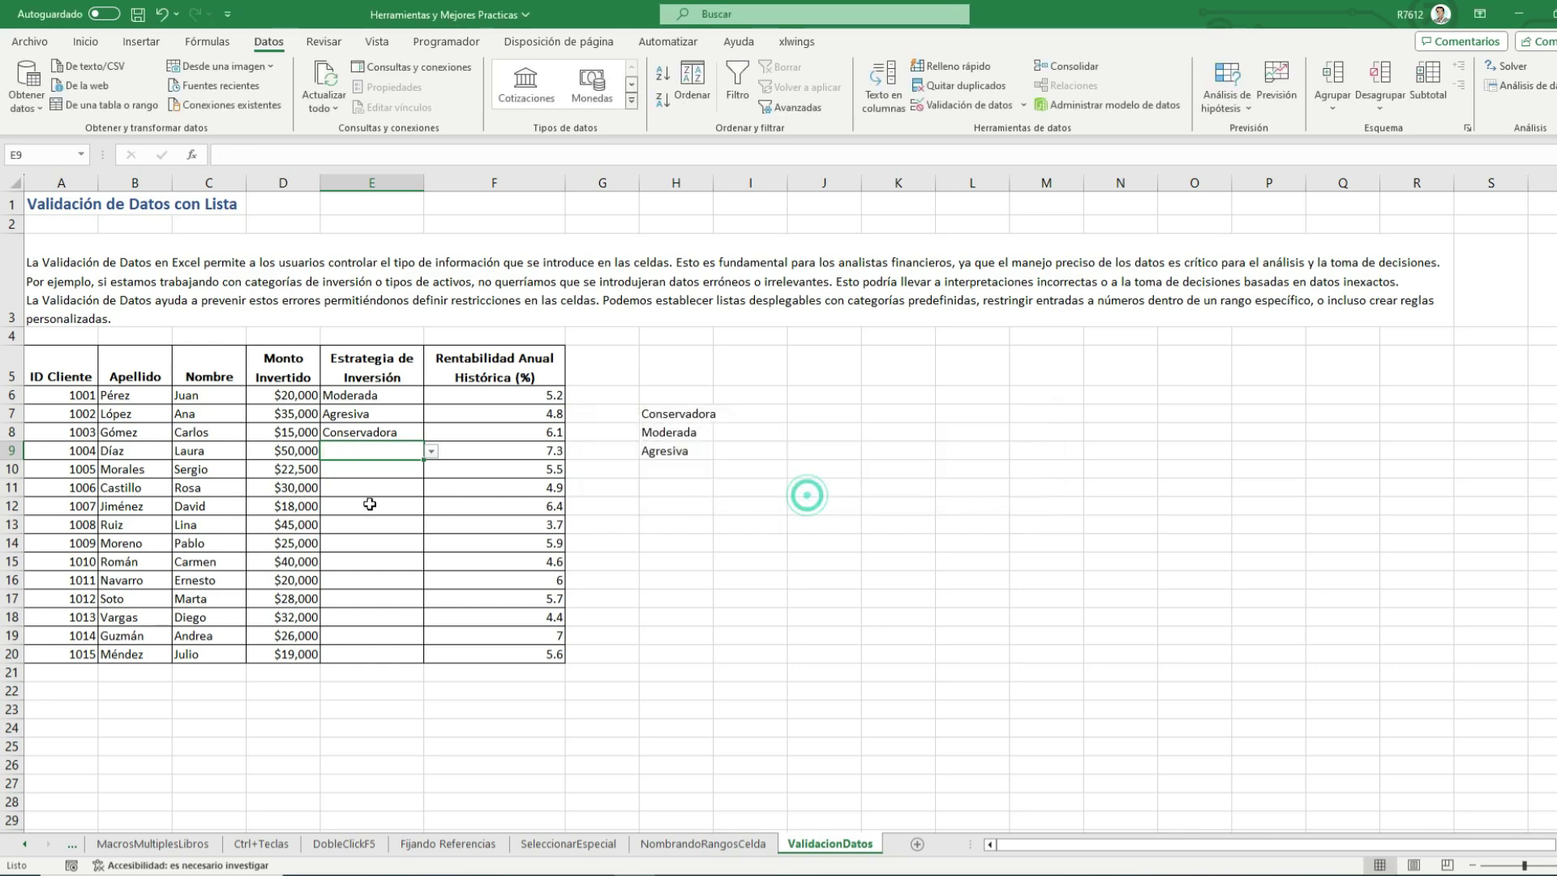
Fill E9 to E13 with Moderada, Conservadora, Agresiva, Moderada and Moderada
click(433, 451)
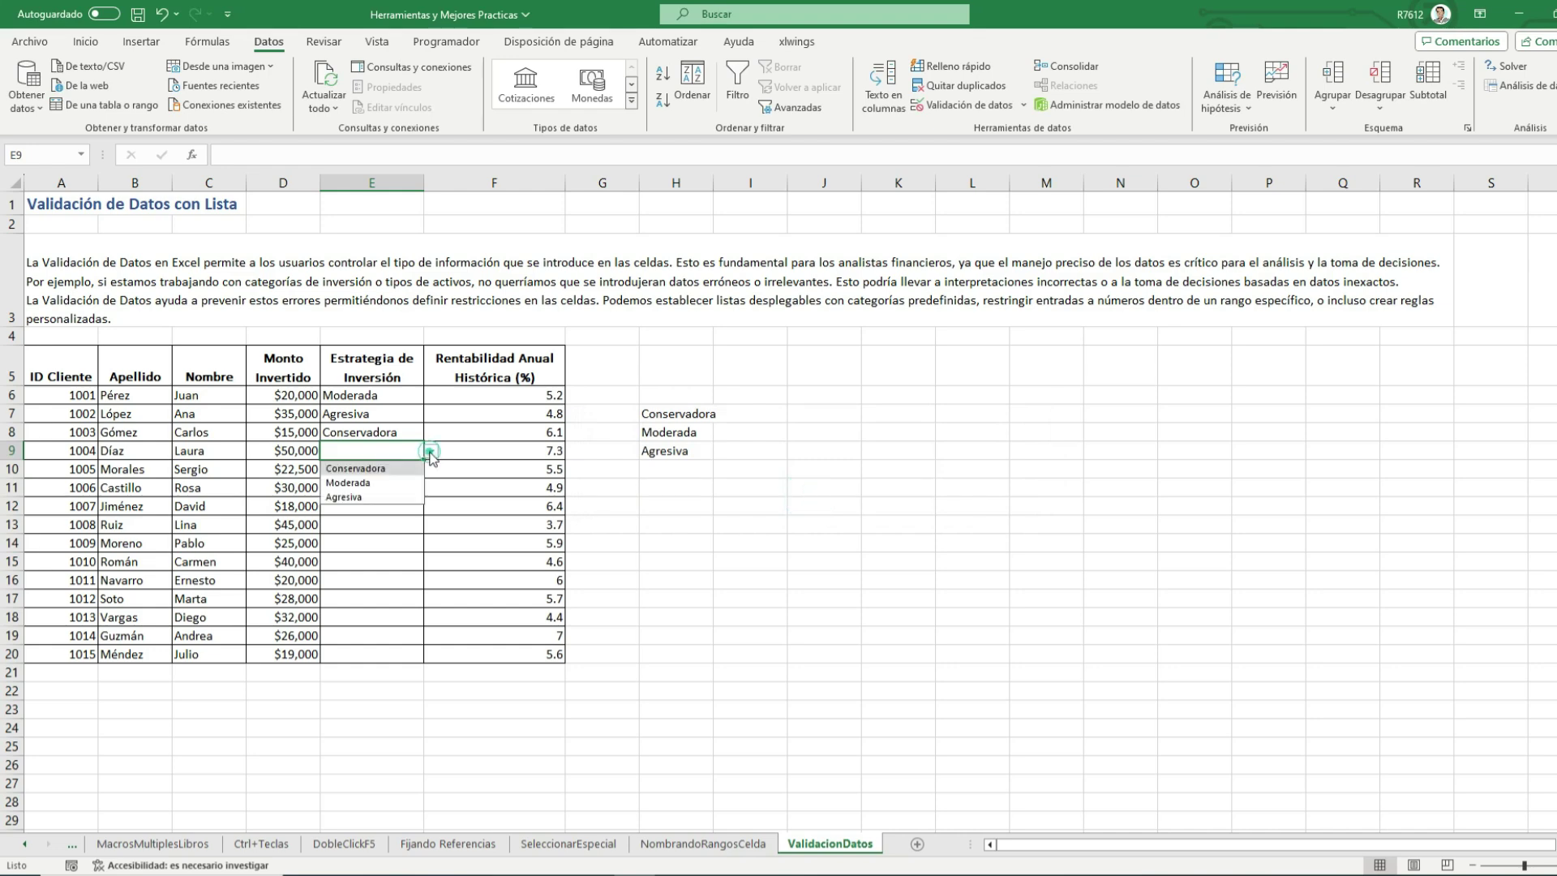
click(380, 480)
click(378, 473)
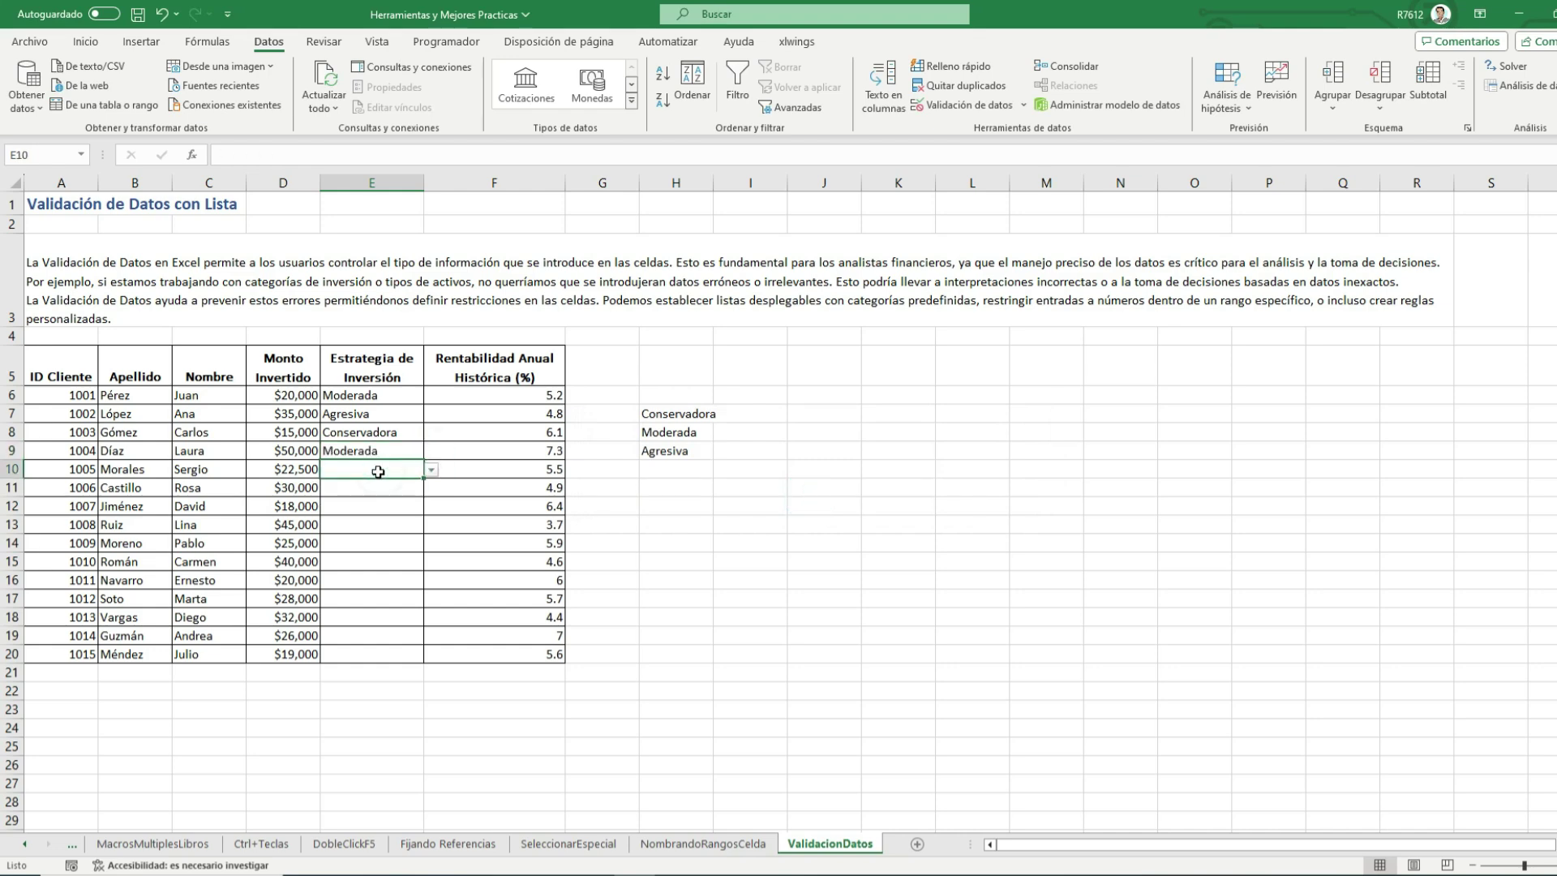
text(Cons)
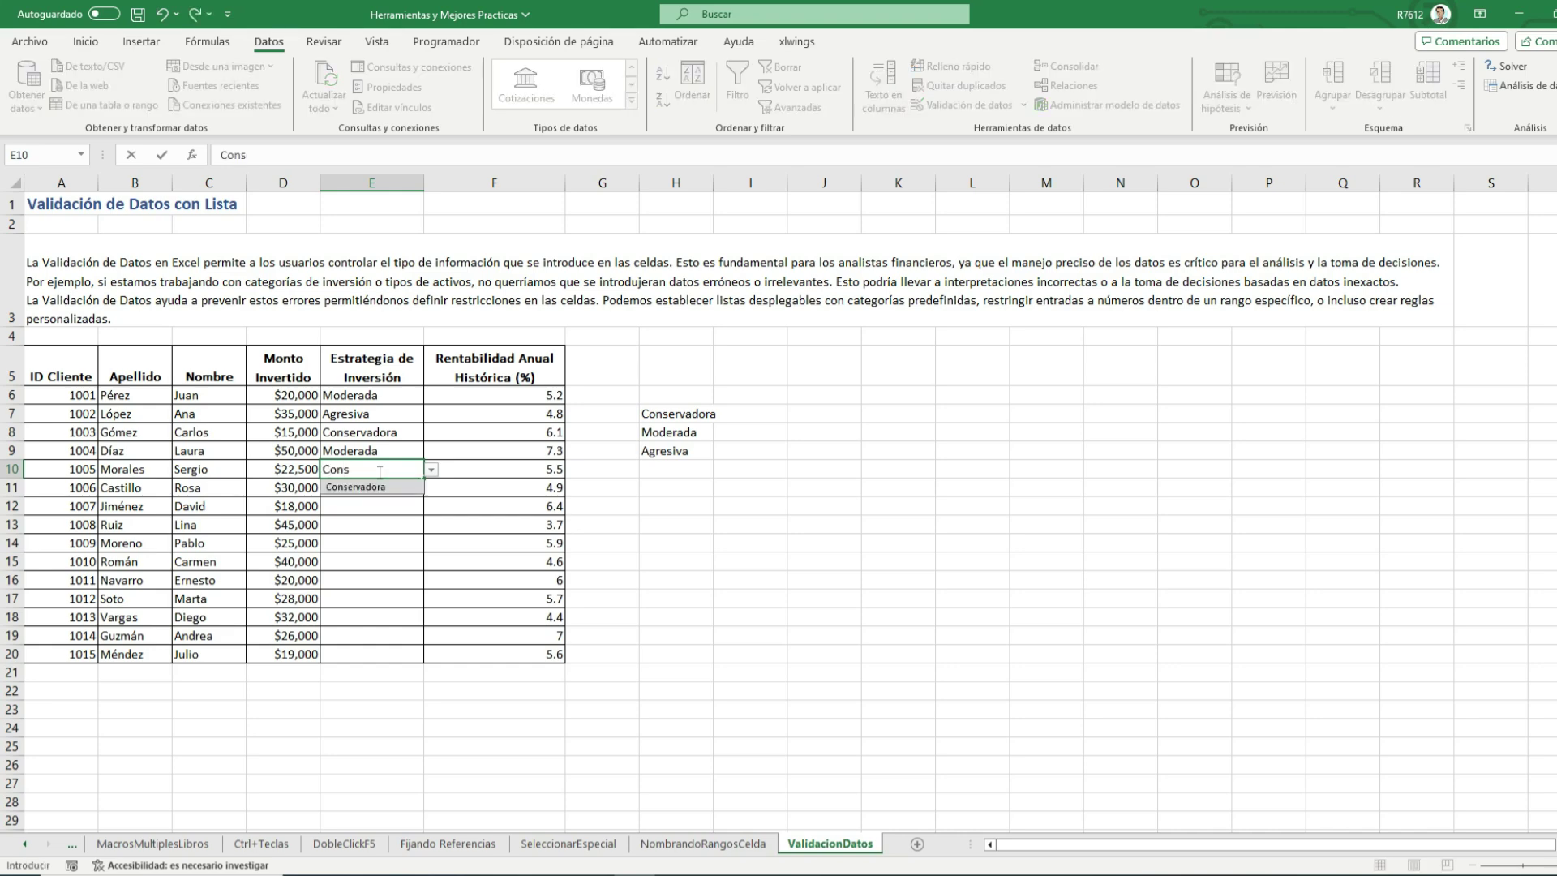
text(ervador)
key(Return)
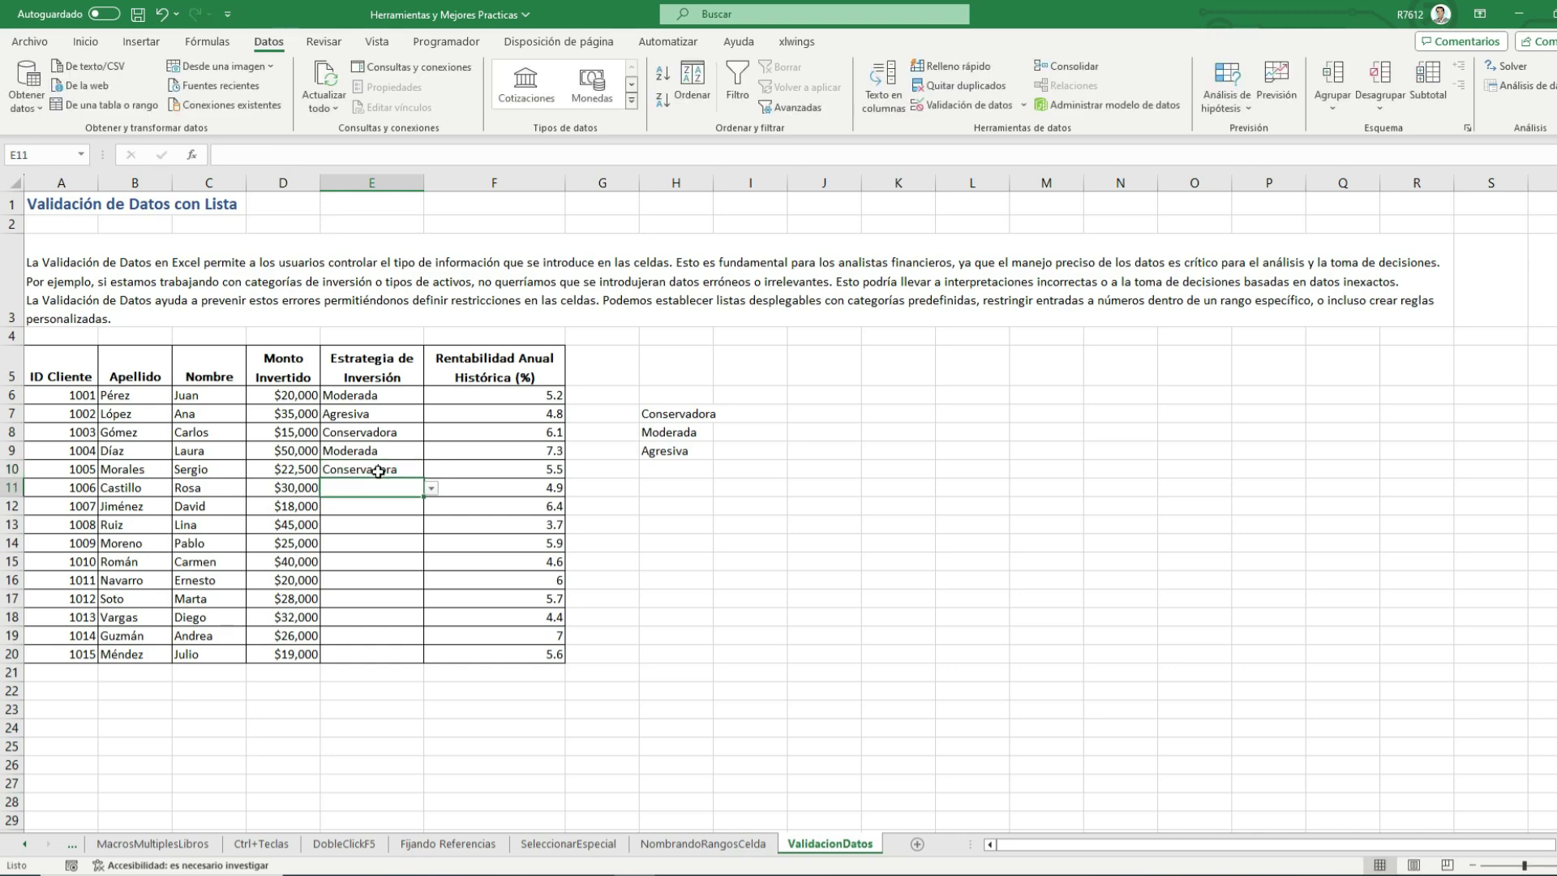
text(Agresi)
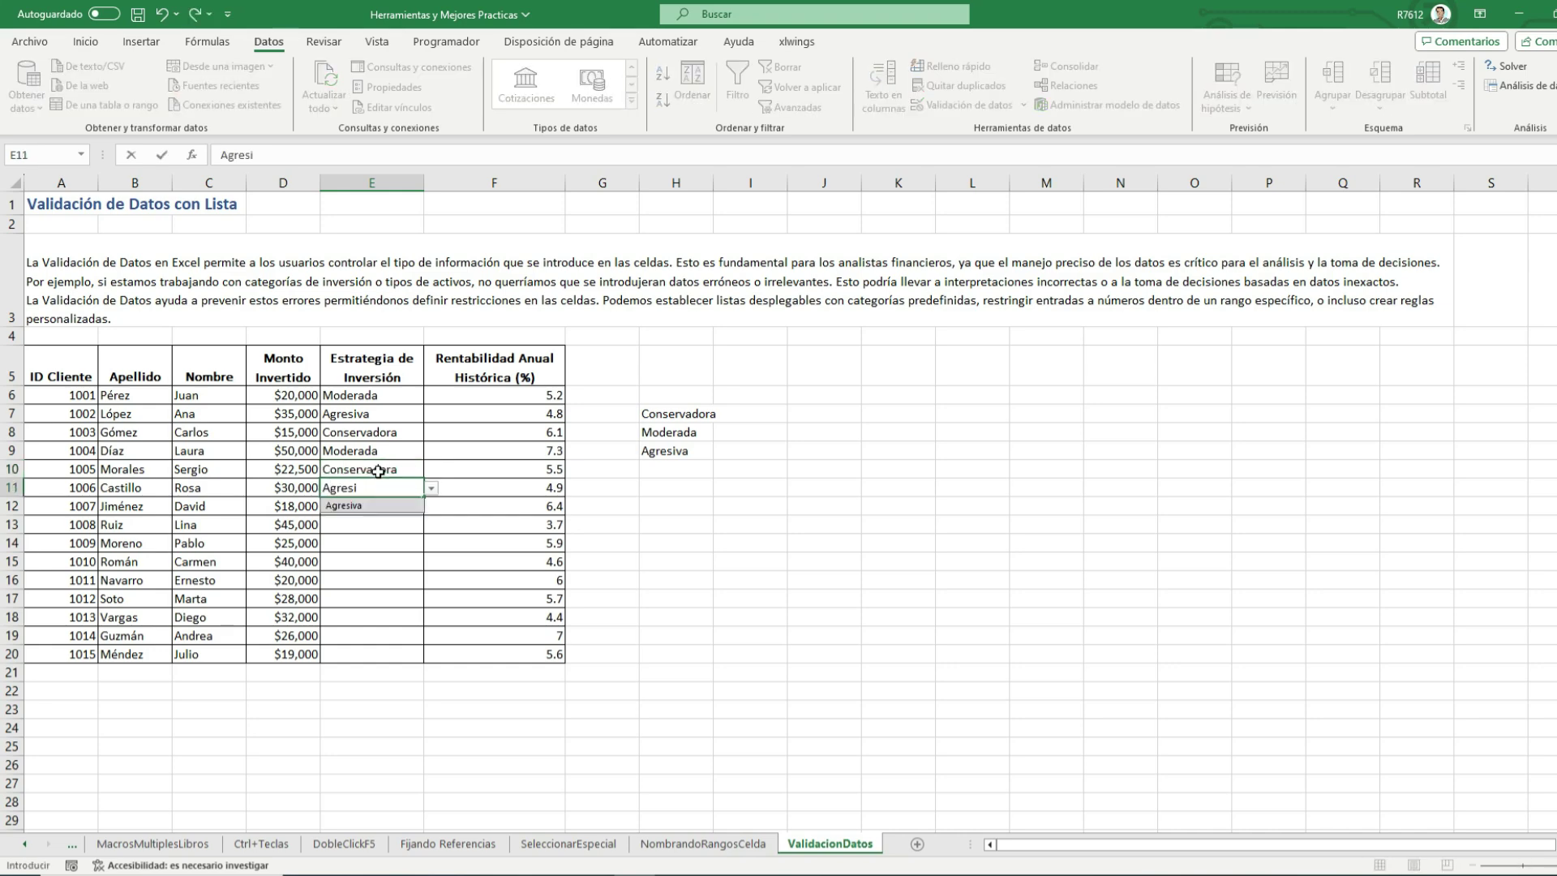
text(va)
key(Return)
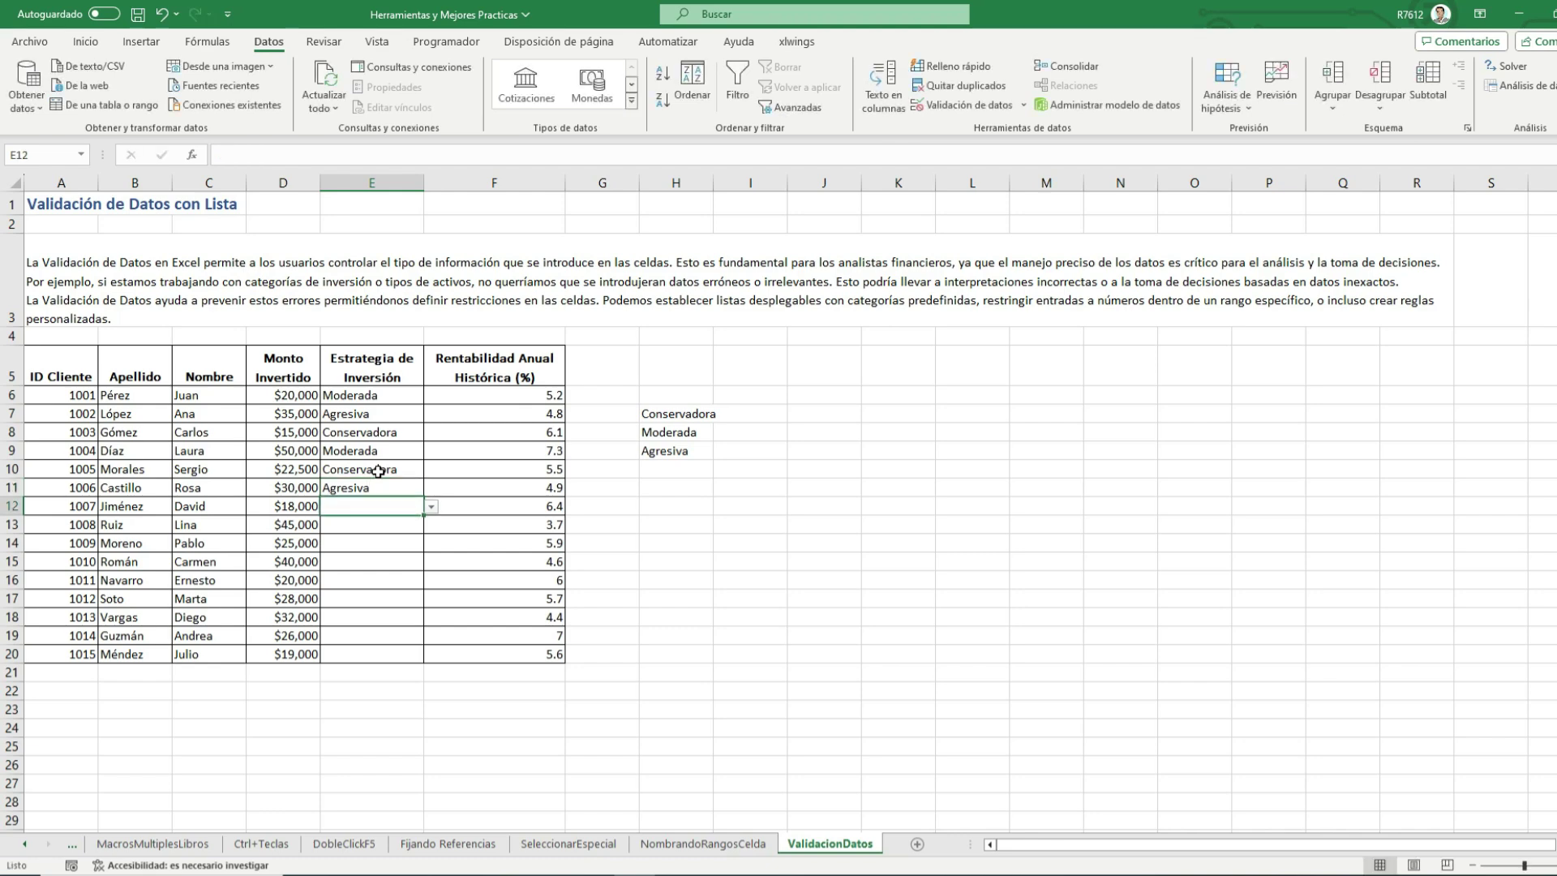
text(Moderada)
key(Return)
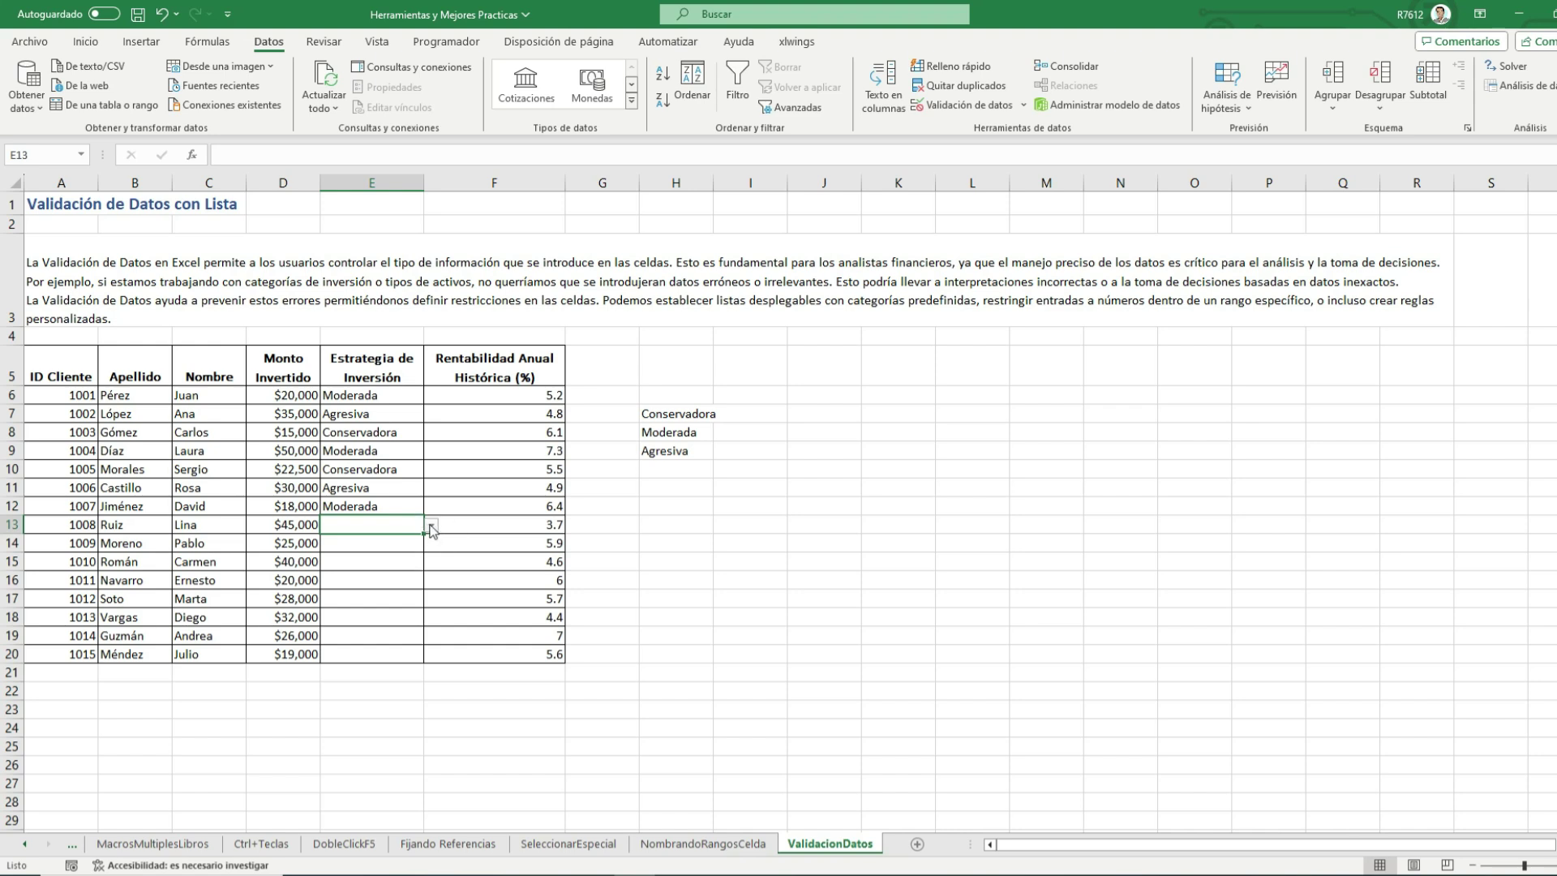
click(431, 525)
click(398, 559)
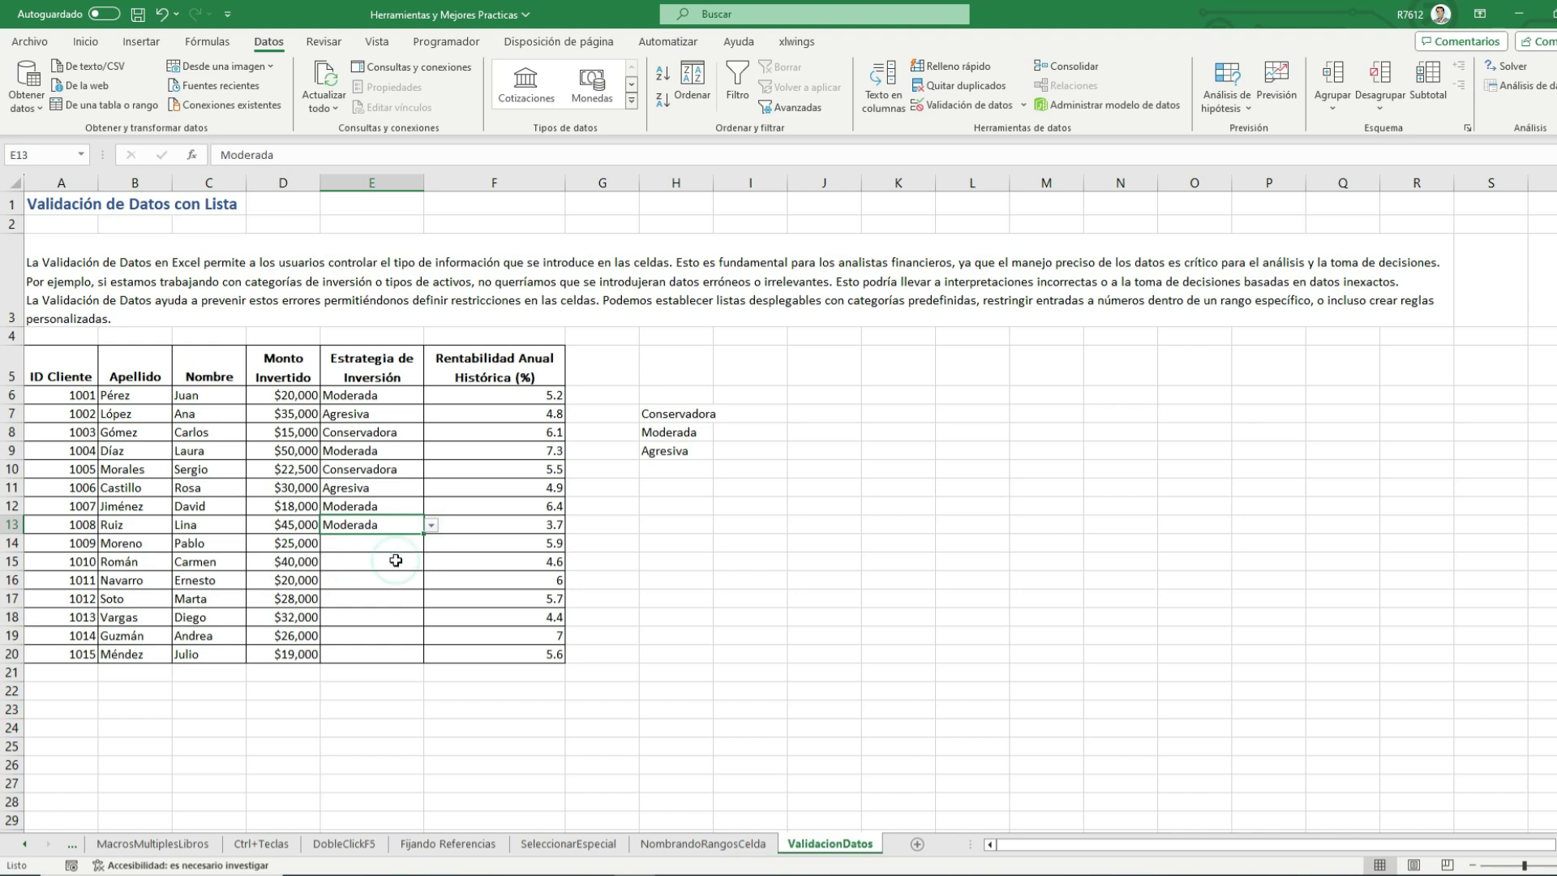
click(403, 565)
Turn off Mostrar mensaje de error in the data validation for E6:E20
drag(401, 395, 368, 654)
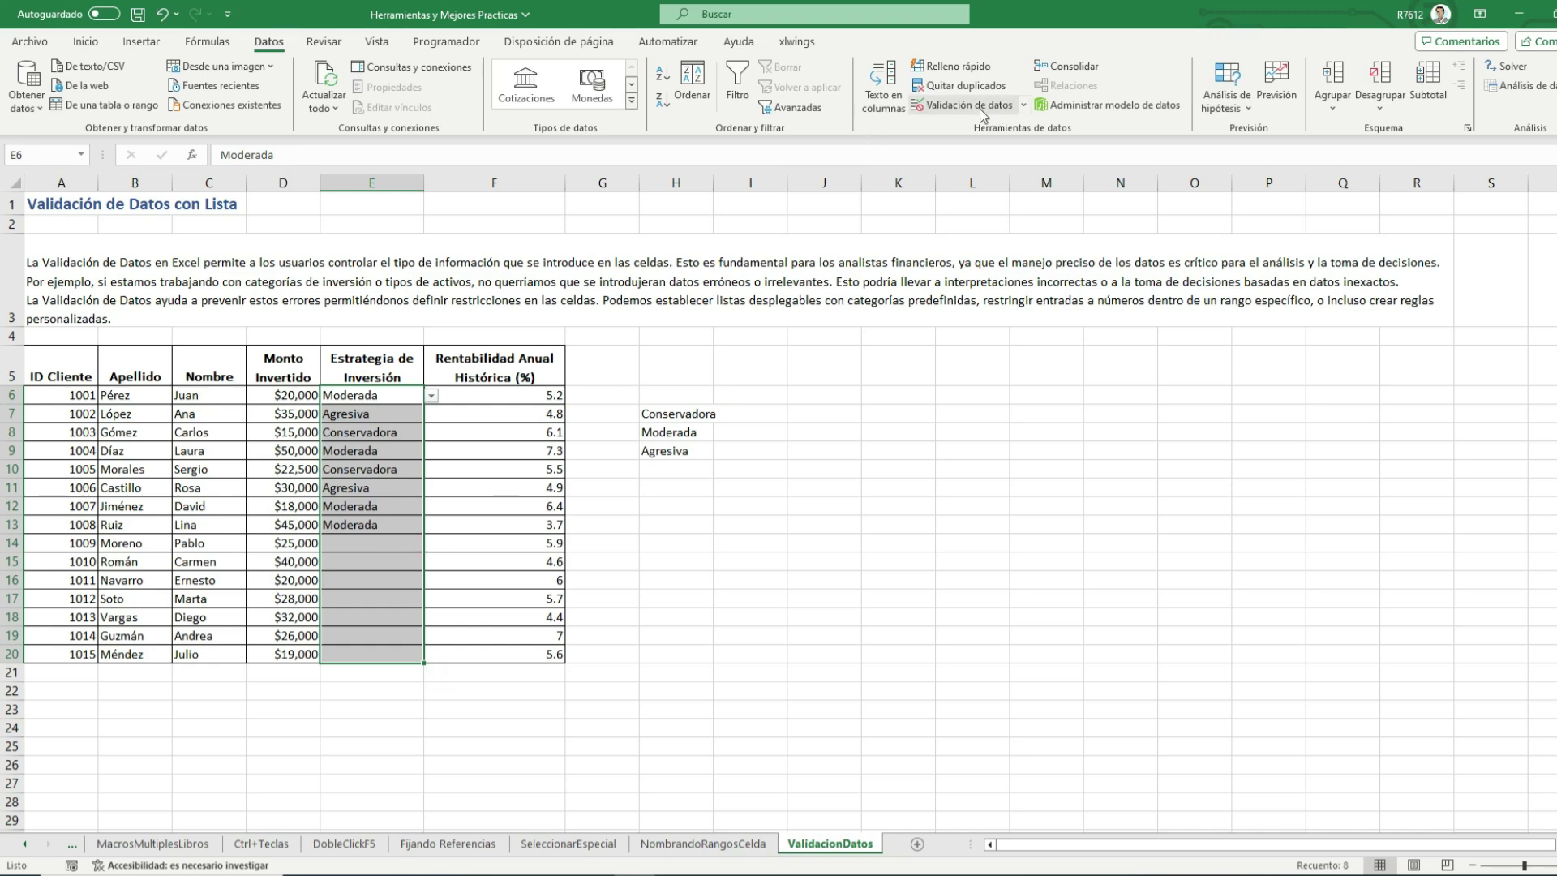
drag(381, 396, 381, 655)
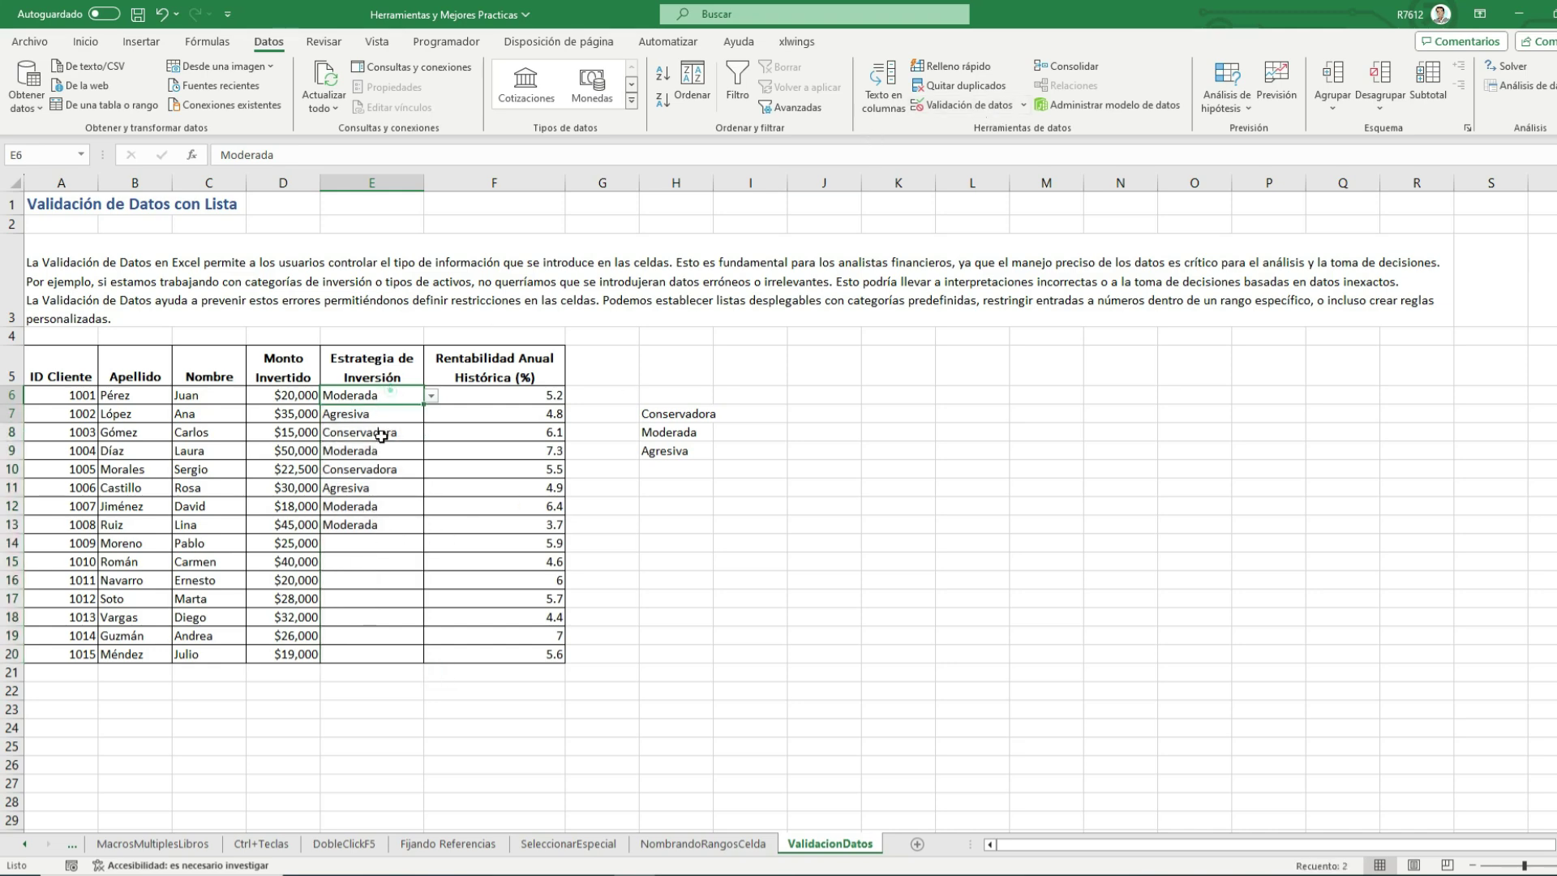
click(984, 106)
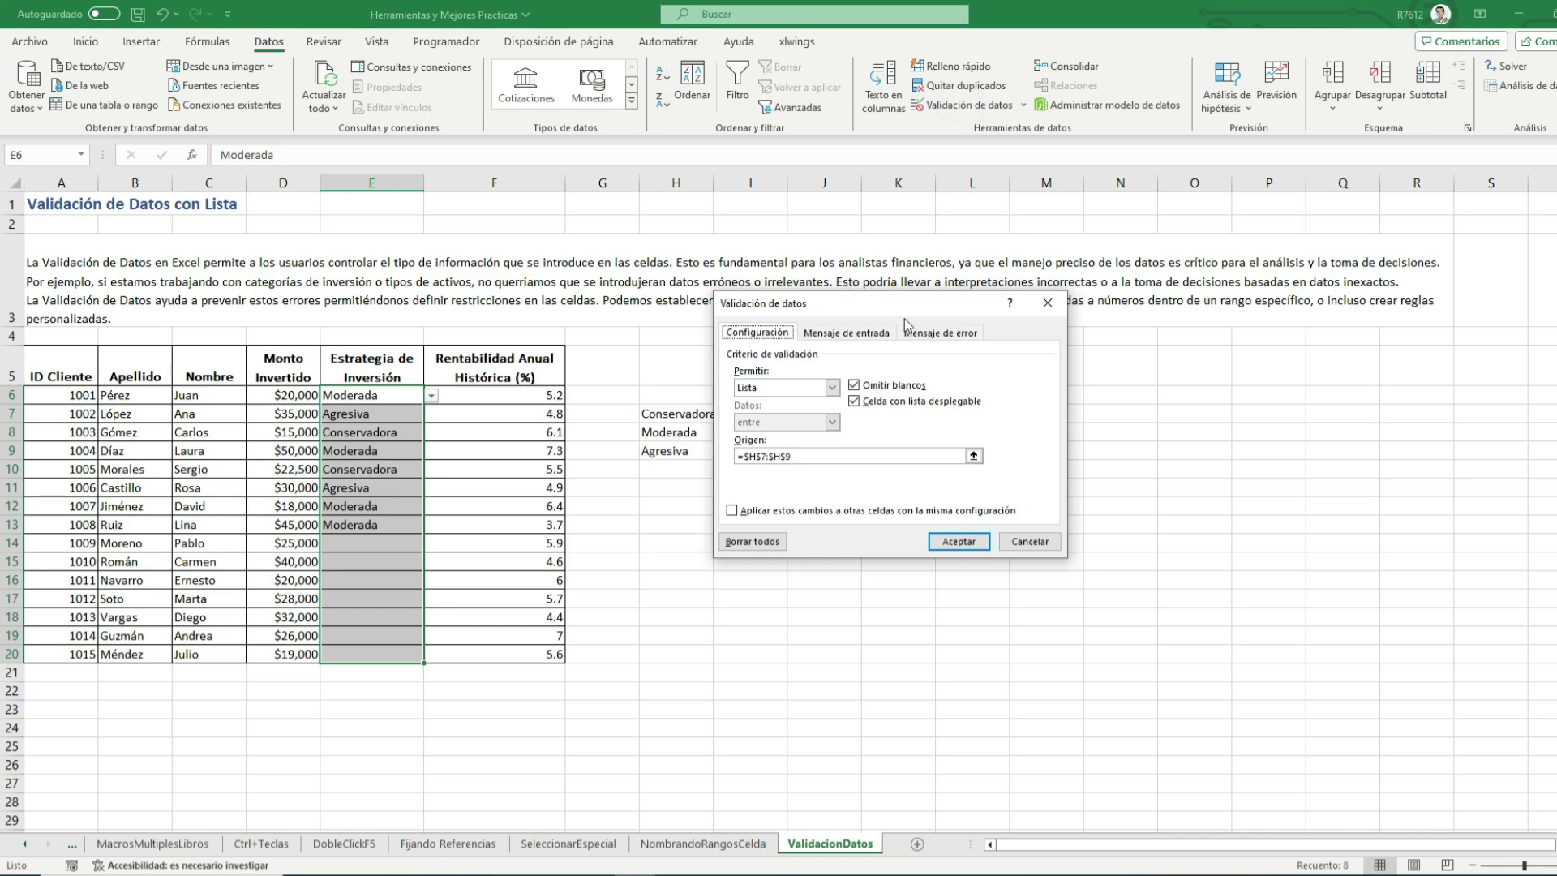
click(928, 334)
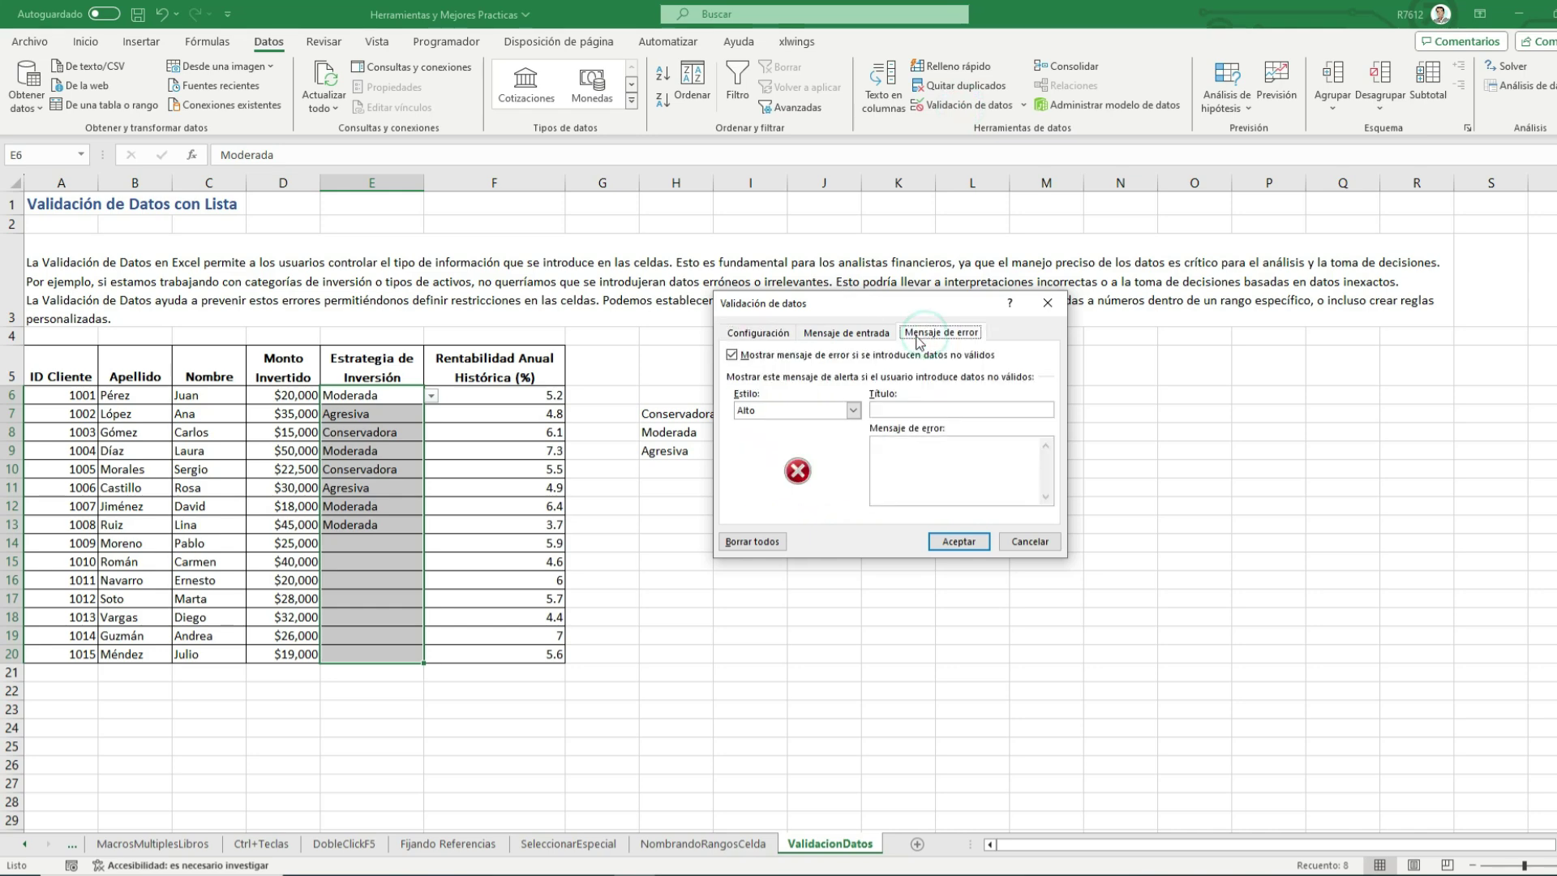
click(733, 357)
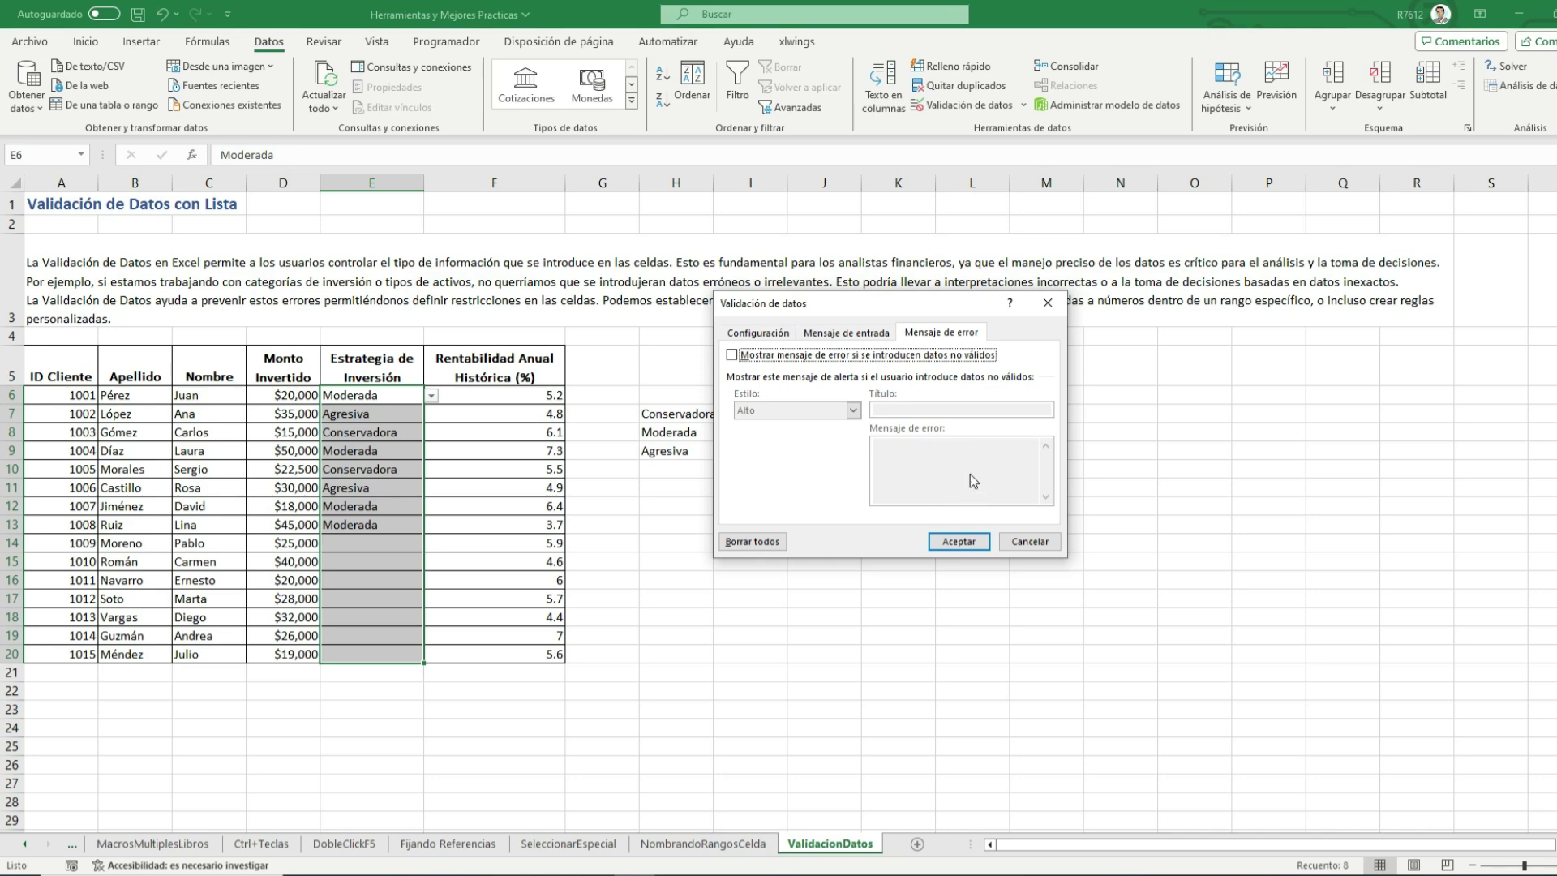
click(964, 551)
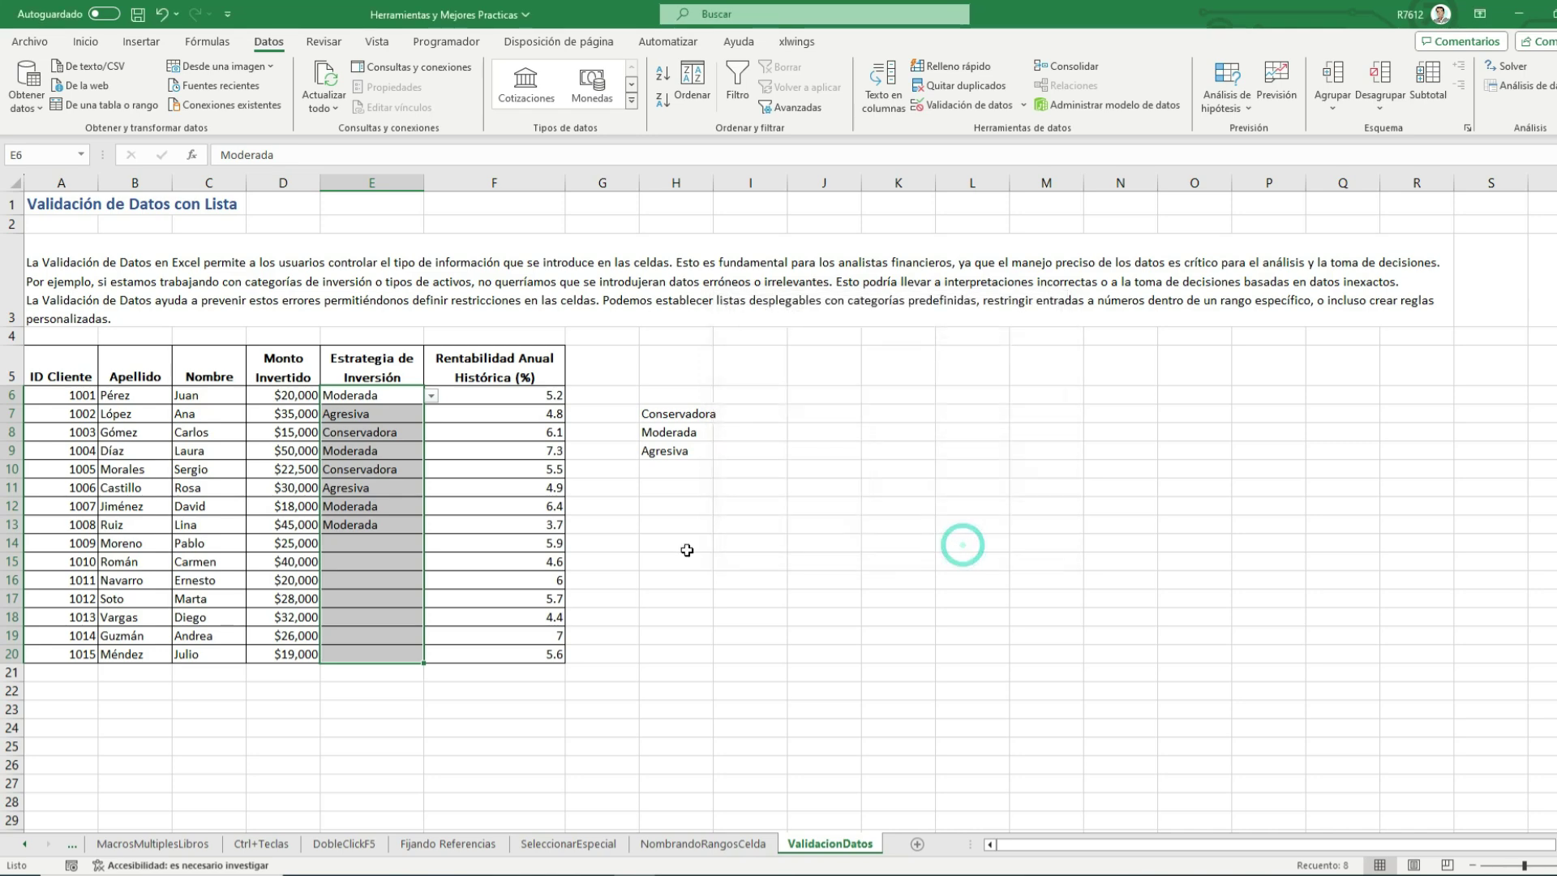
Enter Adhoc as client 1010's strategy in E15
click(376, 567)
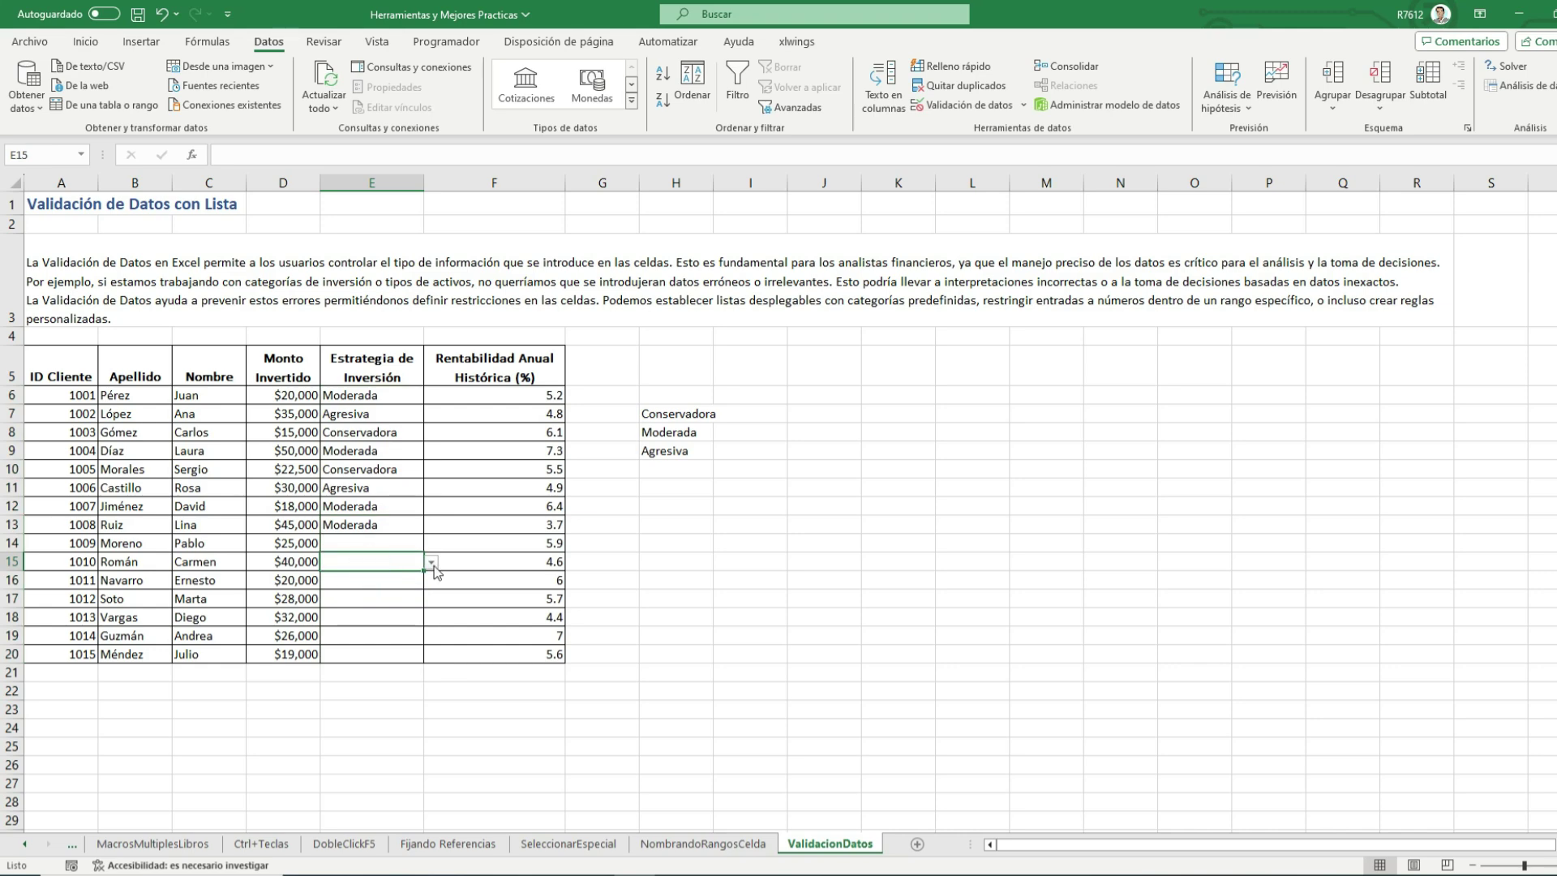
text(Adho)
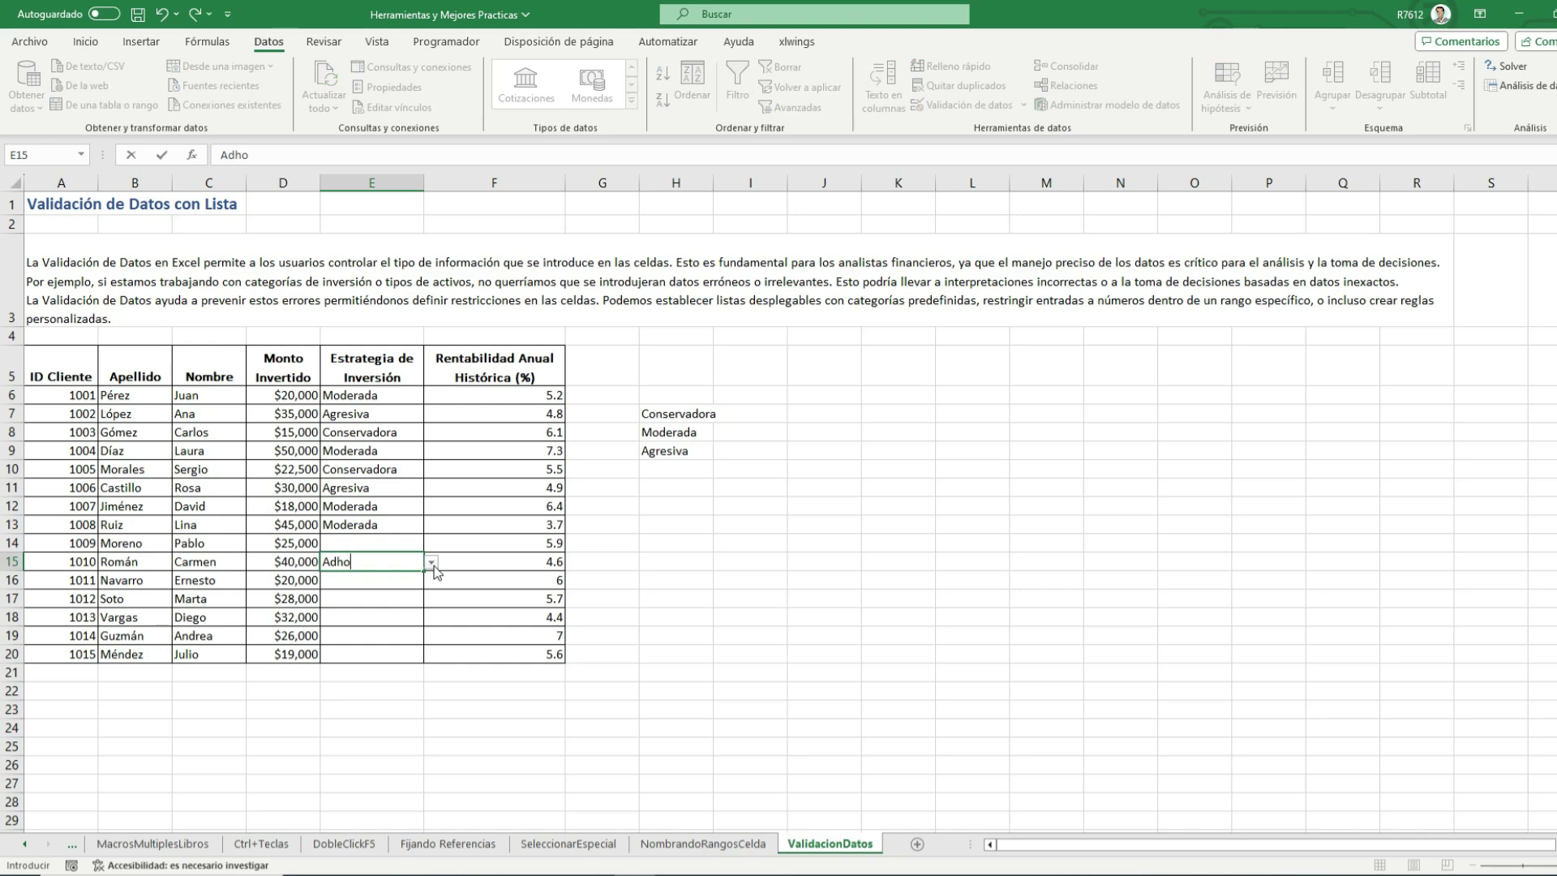
text(c)
key(Return)
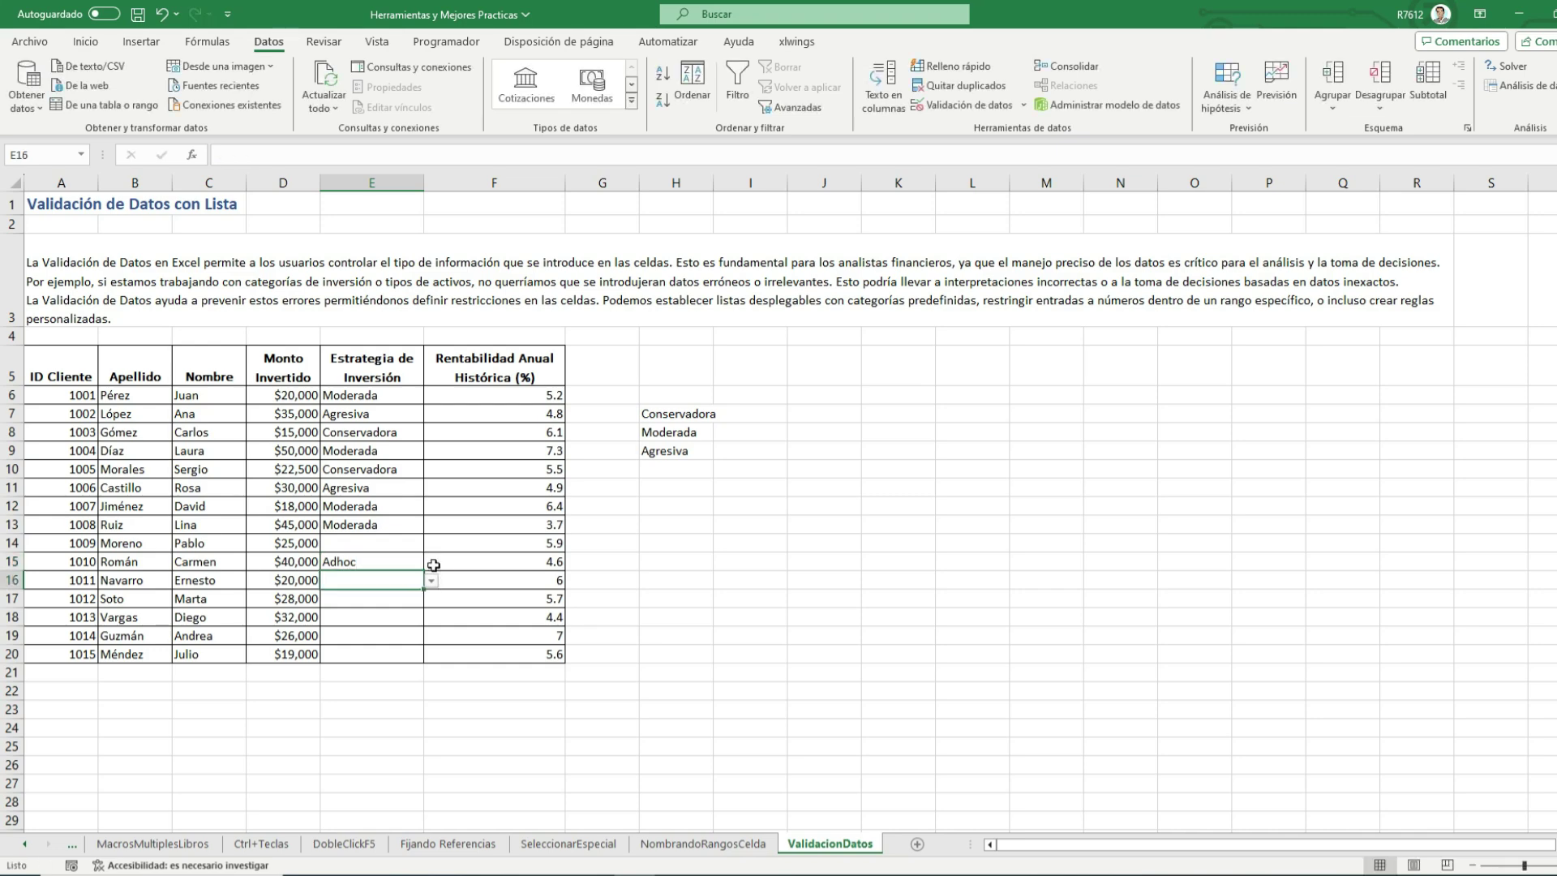